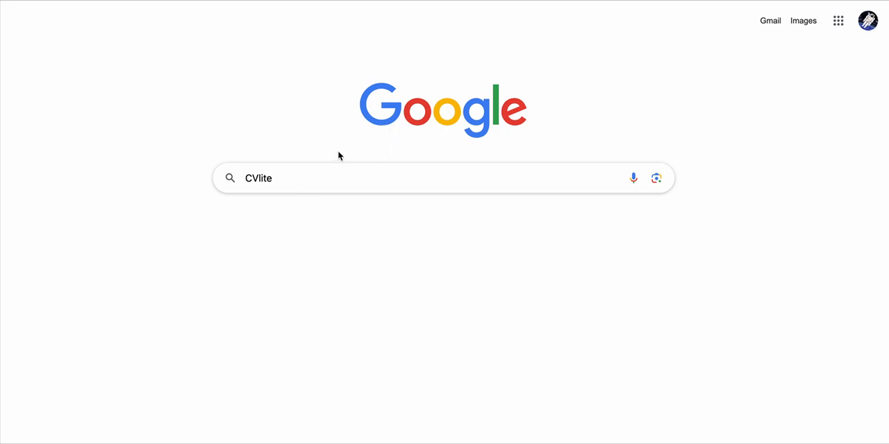
Search Google for "CVlite", open the sponsored CV Lite site and start creating a CV with AI.
left_click(272, 177)
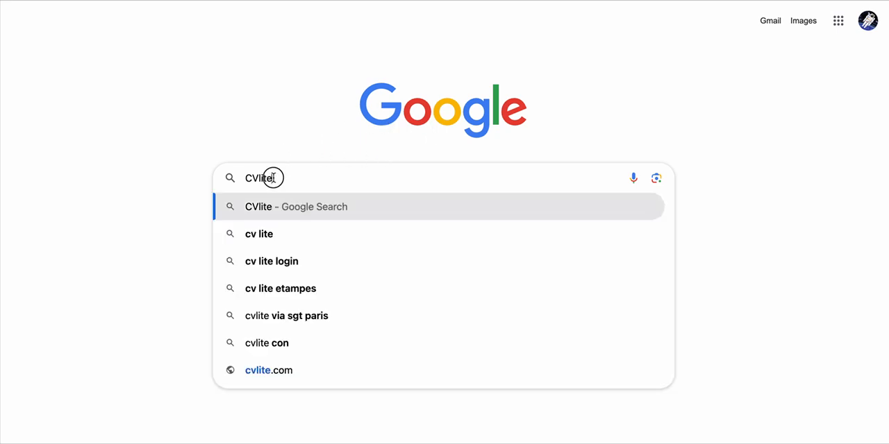
key("Return")
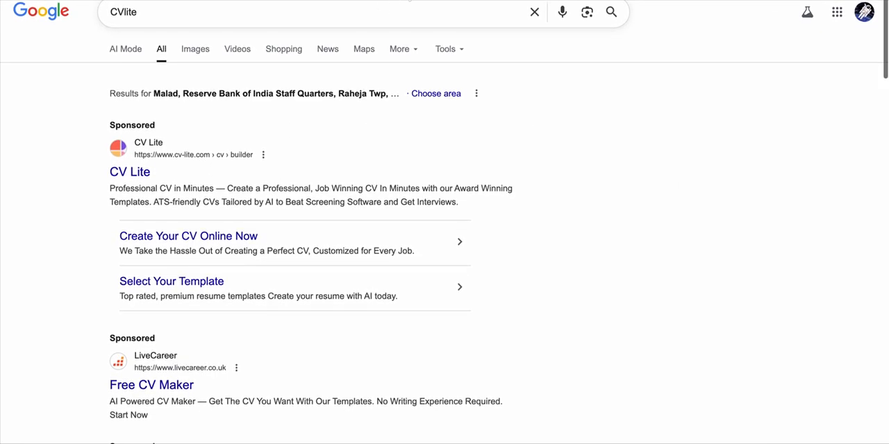
left_click(122, 174)
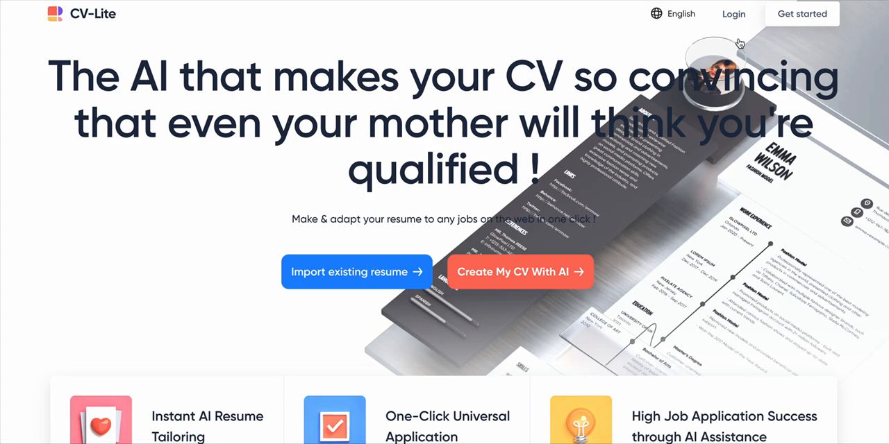
scroll(586, 196, "down", 1)
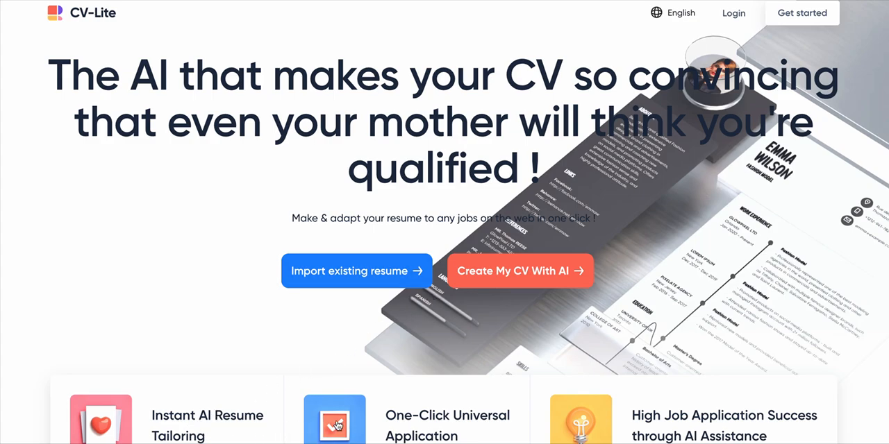
left_click(538, 275)
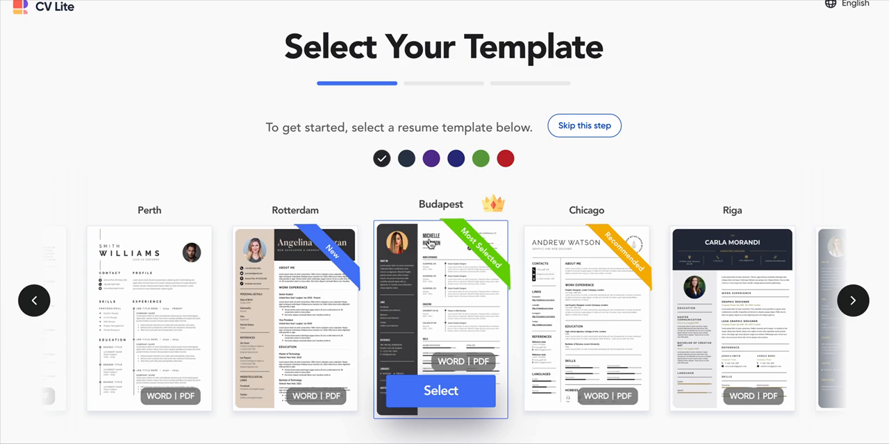
Browse the available resume templates in both directions, returning to the Budapest template.
left_click(853, 306)
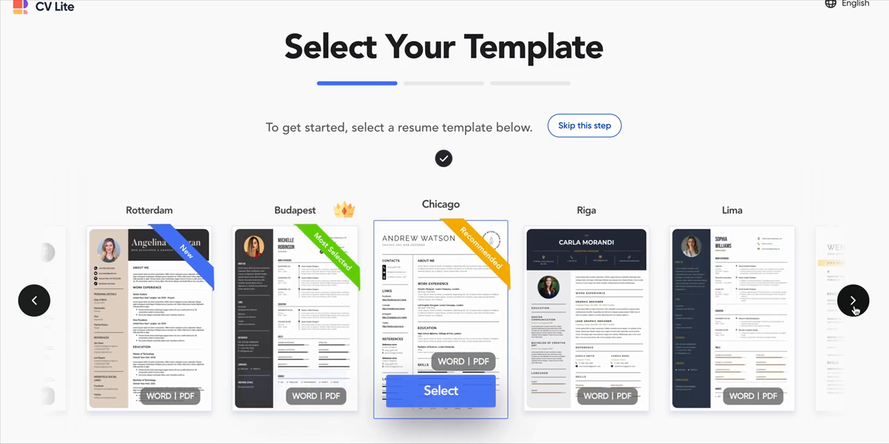
left_click(854, 309)
left_click(854, 301)
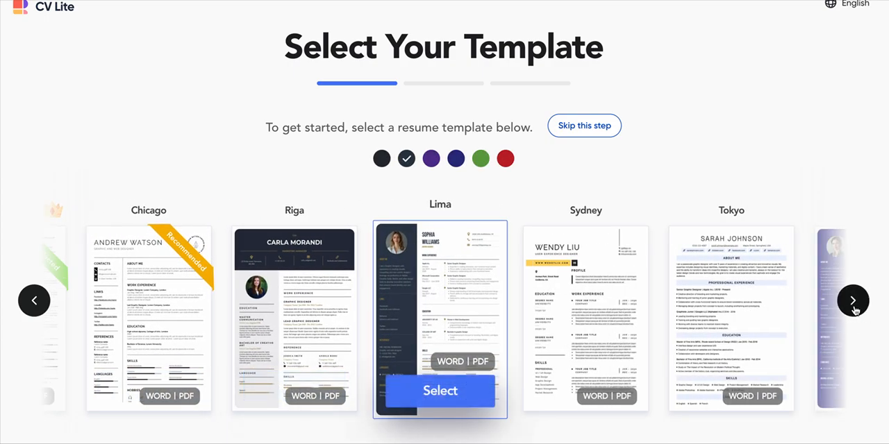
left_click(854, 304)
left_click(853, 304)
left_click(853, 304)
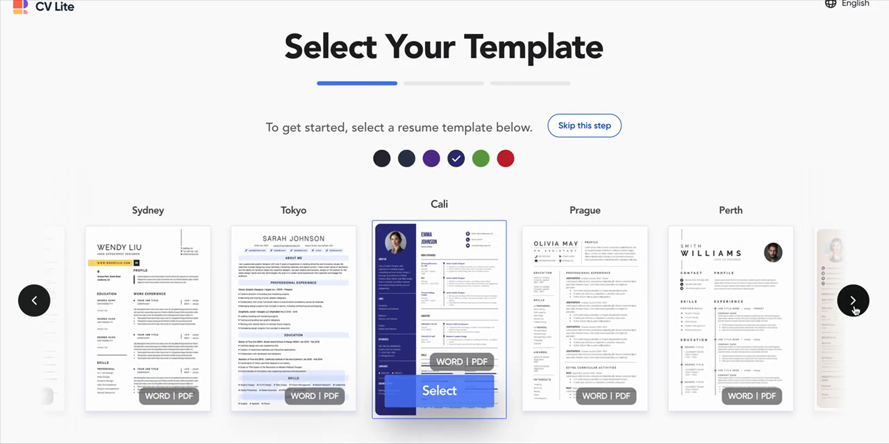
left_click(854, 304)
left_click(854, 304)
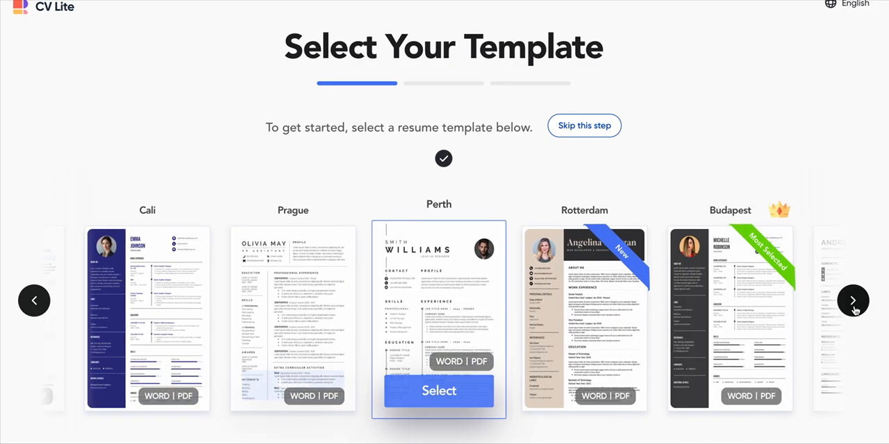
left_click(853, 304)
left_click(853, 305)
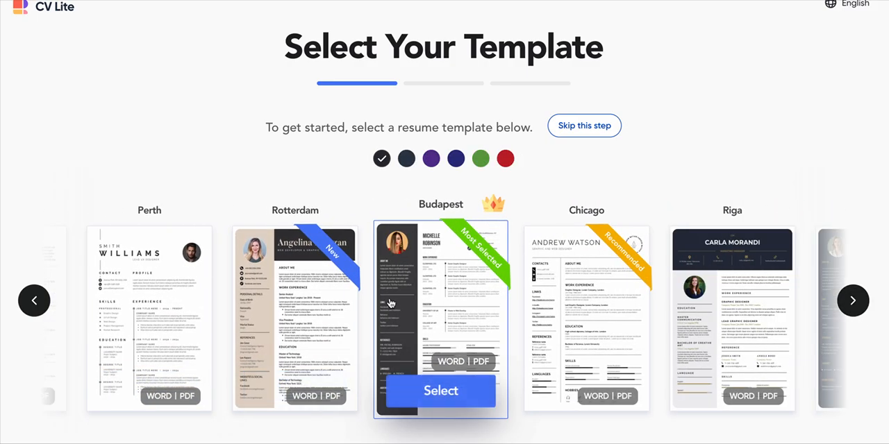
left_click(34, 303)
left_click(34, 303)
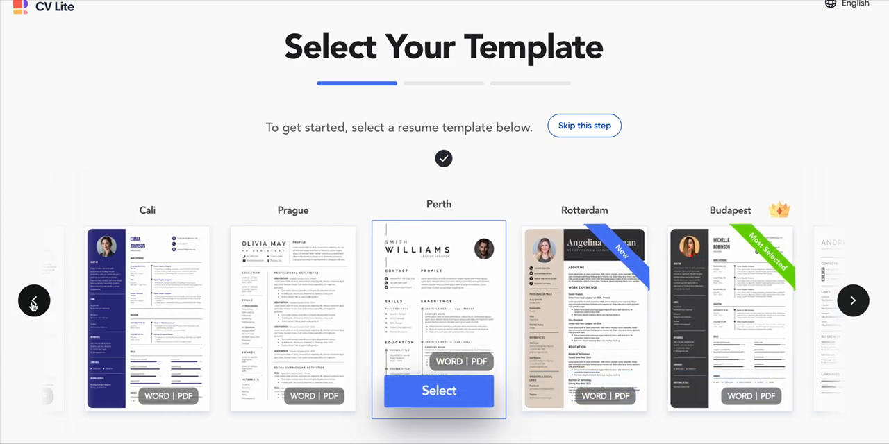
left_click(34, 303)
left_click(34, 302)
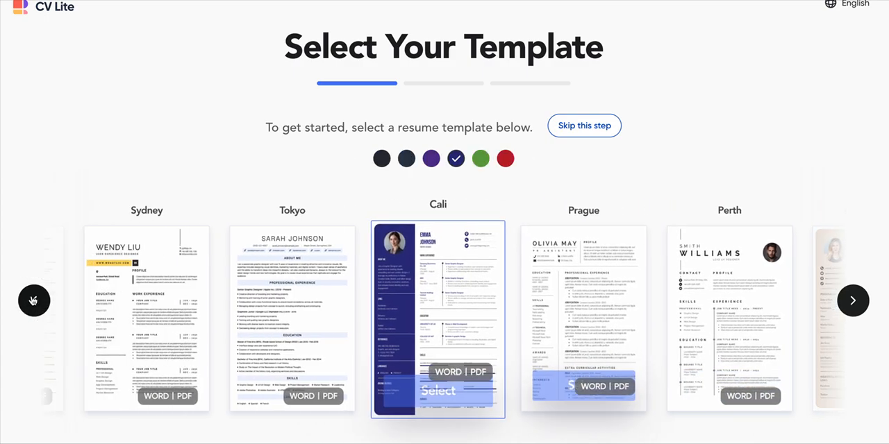
left_click(34, 303)
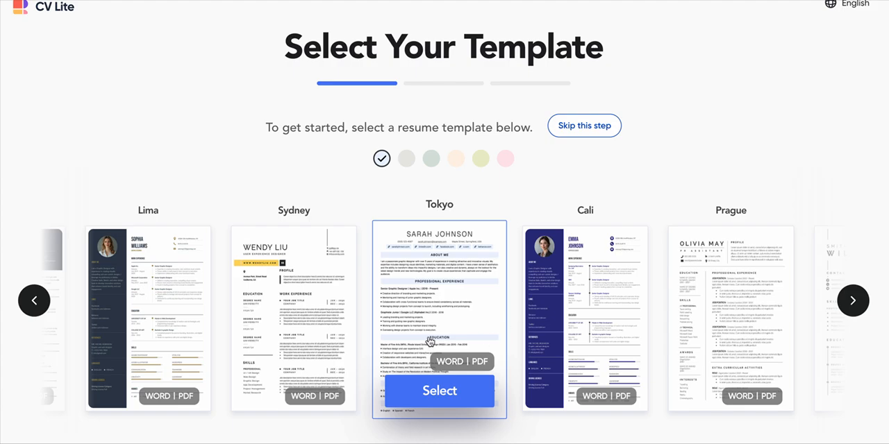
left_click(34, 302)
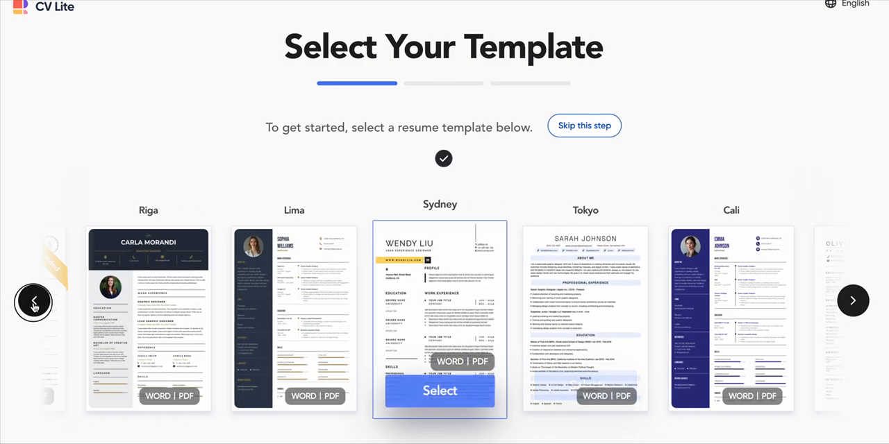
left_click(34, 303)
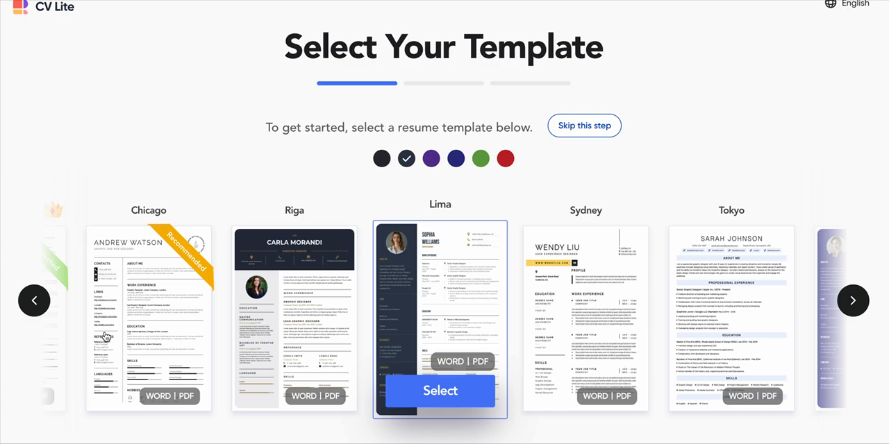
left_click(34, 306)
left_click(33, 307)
left_click(33, 305)
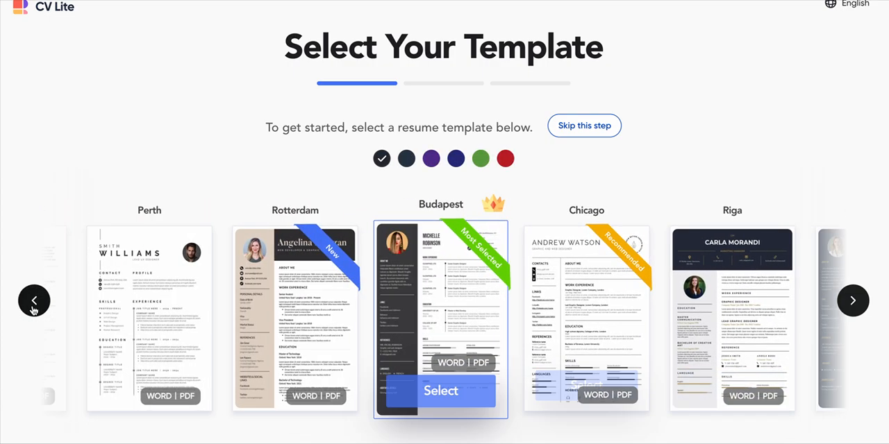
Try the purple, navy, red, green and black colors on the Budapest template, then apply dark slate blue.
left_click(406, 158)
left_click(432, 160)
left_click(455, 159)
left_click(504, 160)
left_click(480, 159)
left_click(382, 160)
left_click(406, 161)
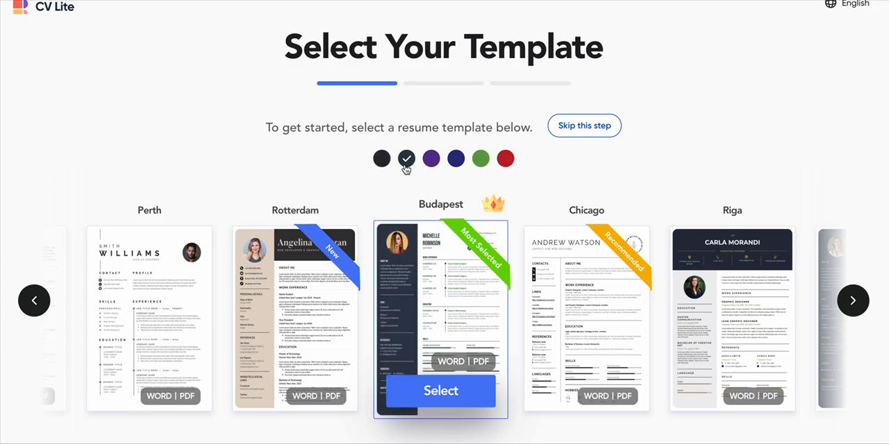
Use the Budapest template without a photo and choose to create a new resume.
left_click(431, 401)
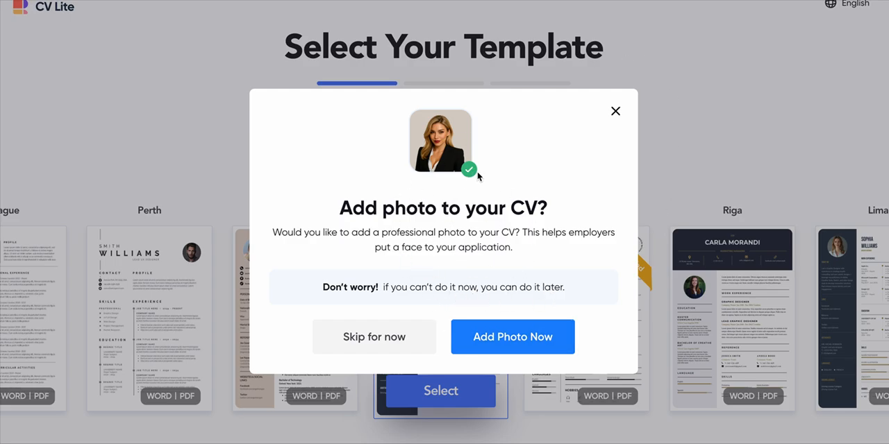
left_click(414, 340)
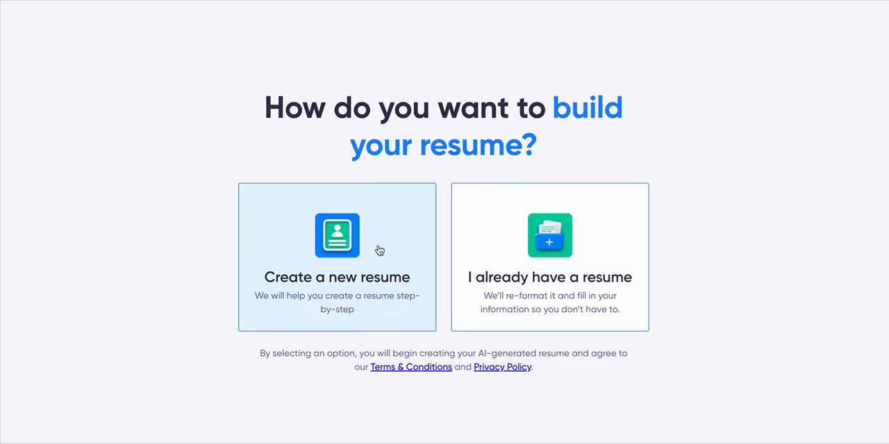
left_click(373, 250)
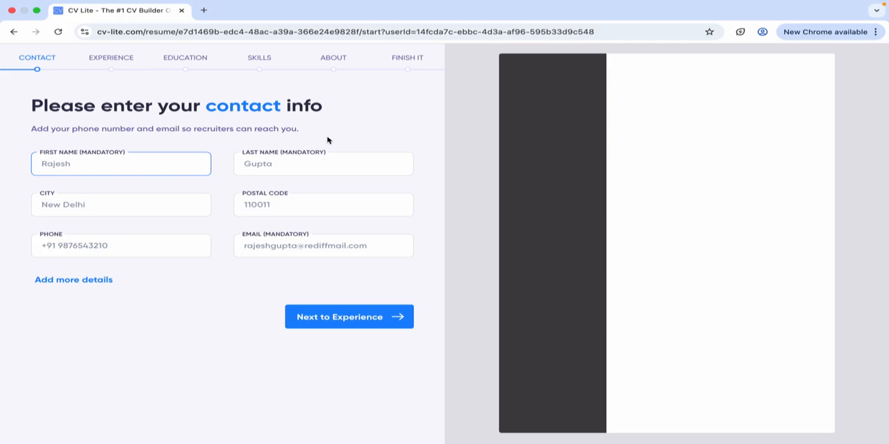
Enter the candidate's first name and last name in the contact info.
left_click(164, 160)
left_click(270, 165)
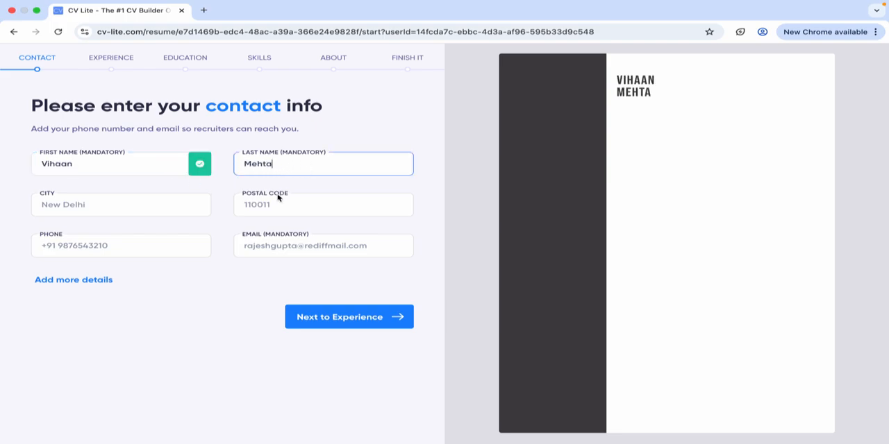
Enter Mumbai as the city and fill in the postal code.
left_click(140, 207)
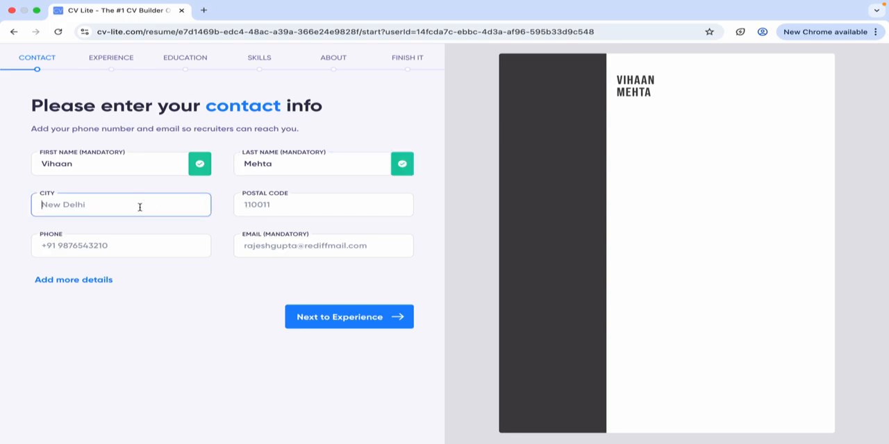
type("Mumbai")
left_click(276, 207)
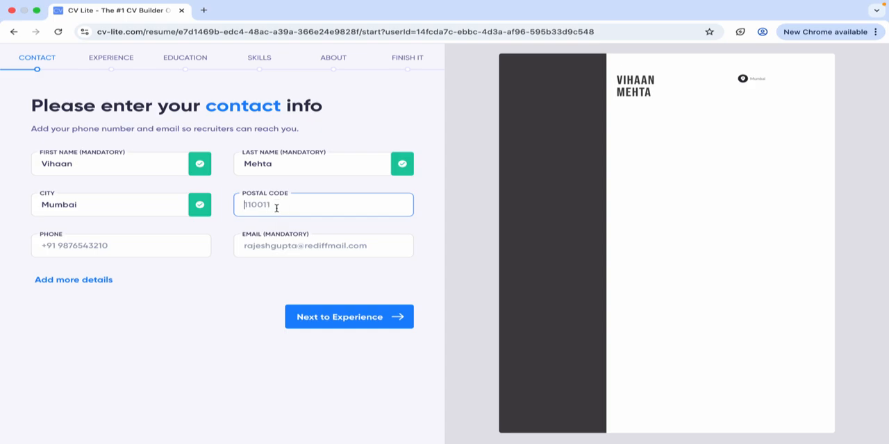
type("340023")
Fill in the candidate's phone number and email address.
left_click(279, 241)
left_click(182, 245)
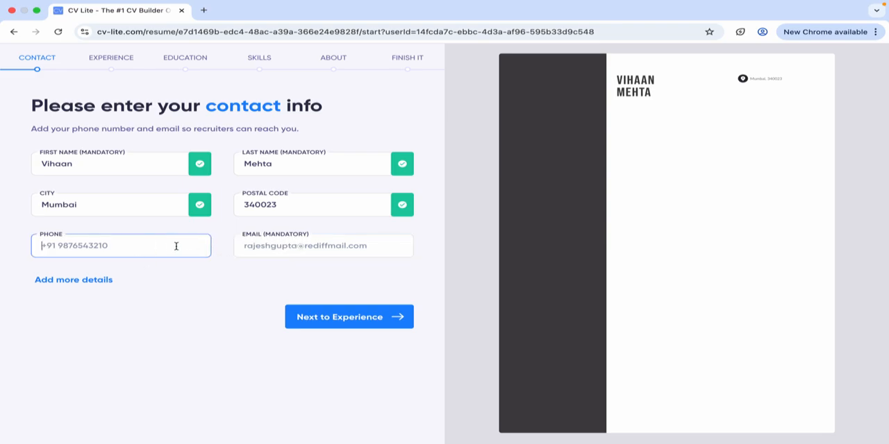
type("1234567890")
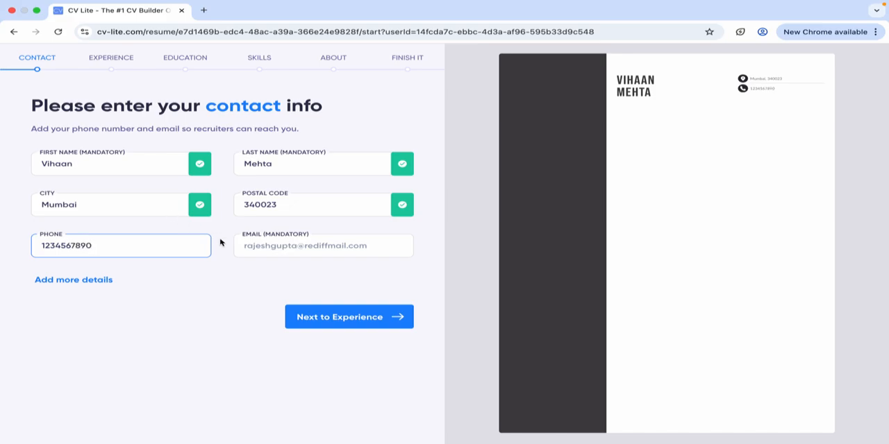
left_click(240, 244)
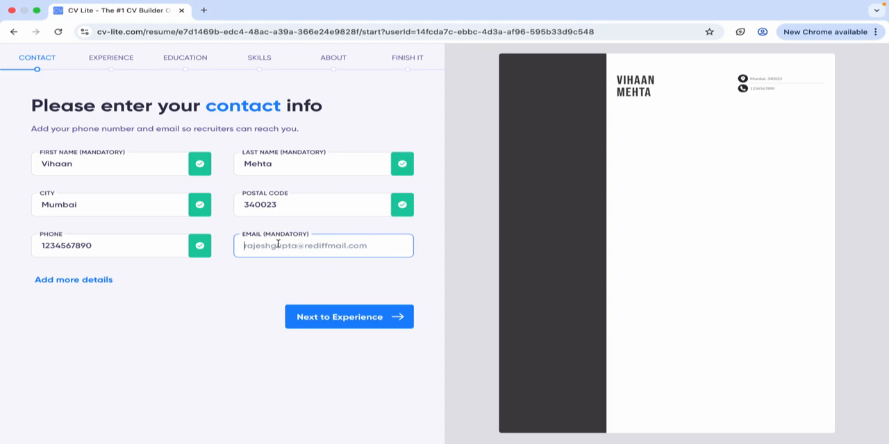
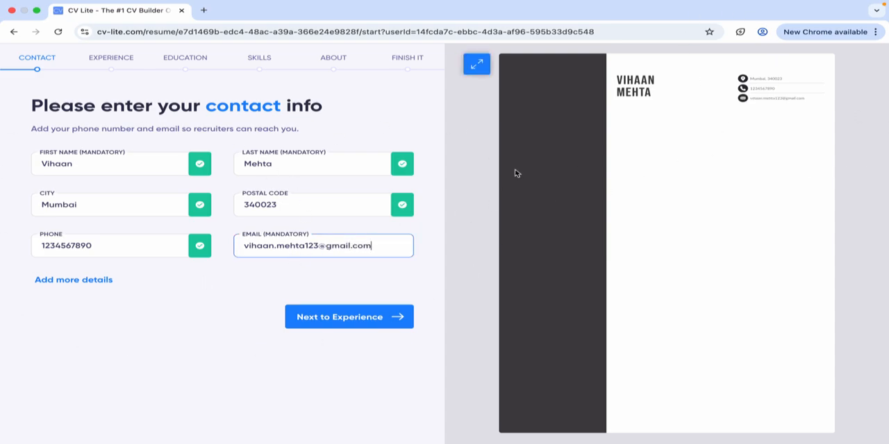
Enter the date of birth in DD/MM/YYYY form under the additional contact details and preview its number format.
left_click(73, 281)
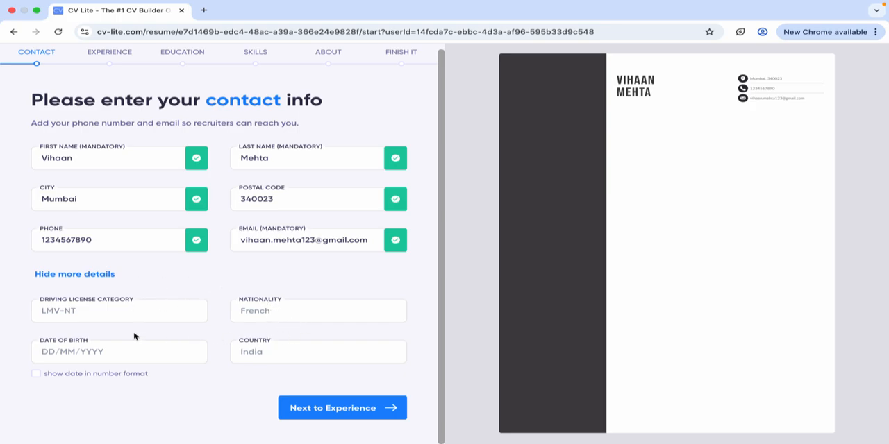
left_click(104, 357)
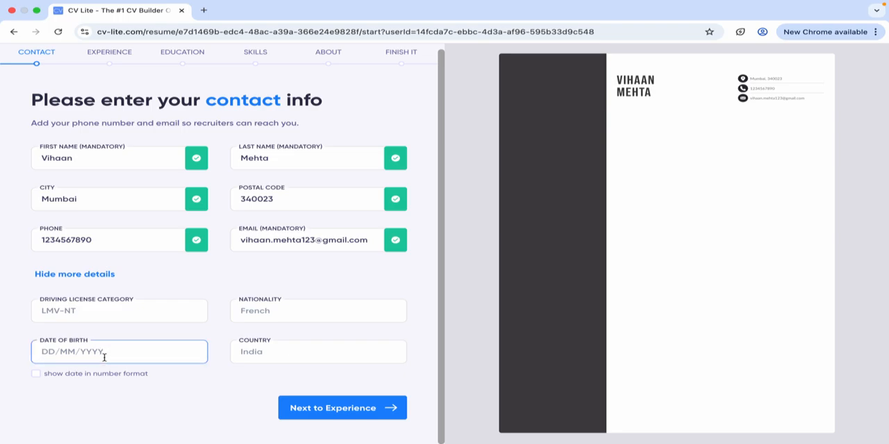
type("0303")
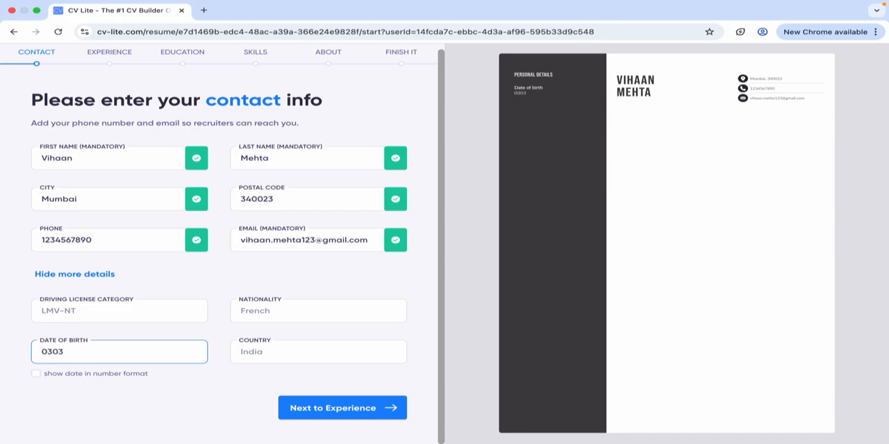
type("2002")
left_click(62, 352)
type("/")
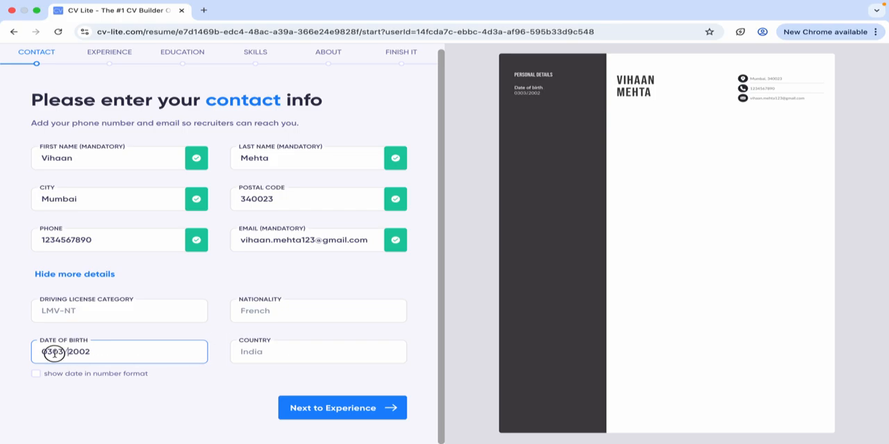
left_click(53, 352)
type("/")
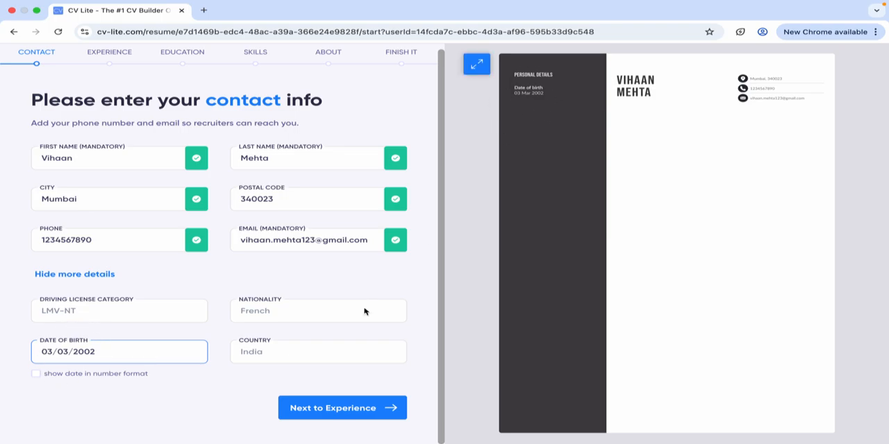
left_click(37, 378)
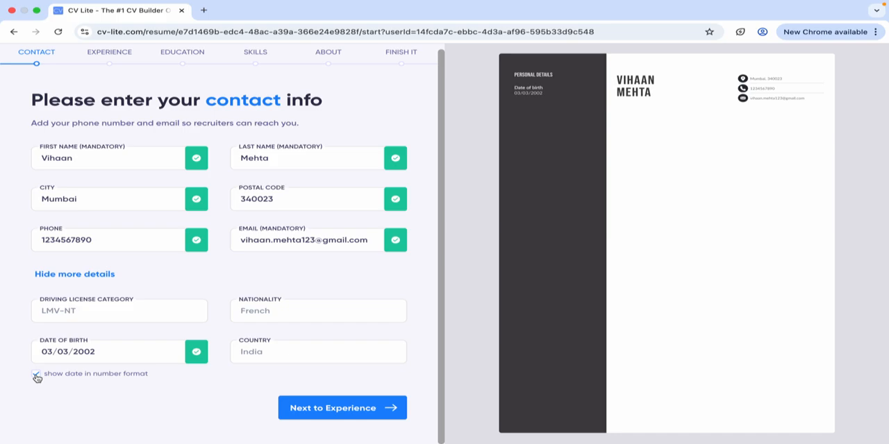
left_click(37, 376)
Enter India as the country in the additional contact details.
left_click(325, 349)
left_click(314, 353)
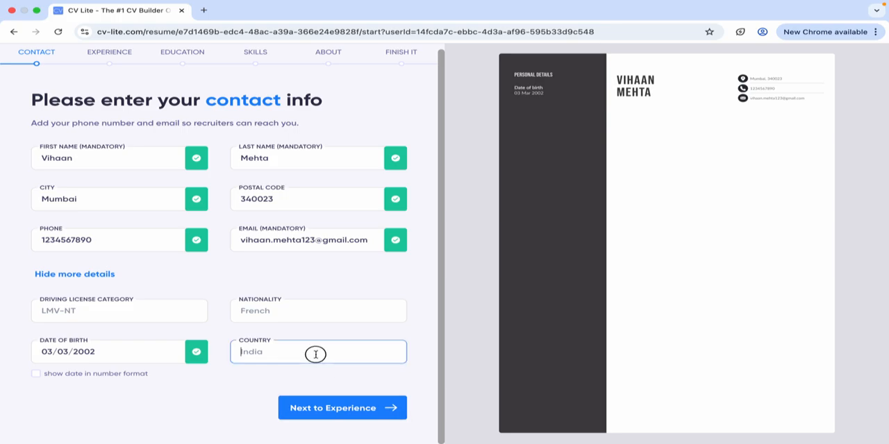
type("IN ==")
key("XF86AudioRaiseVolume")
key("BackSpace")
key("BackSpace")
key("BackSpace")
key("BackSpace")
type("ndia")
Enter Indian as the nationality in the additional contact details.
left_click(308, 314)
type("in")
key("BackSpace")
type("In")
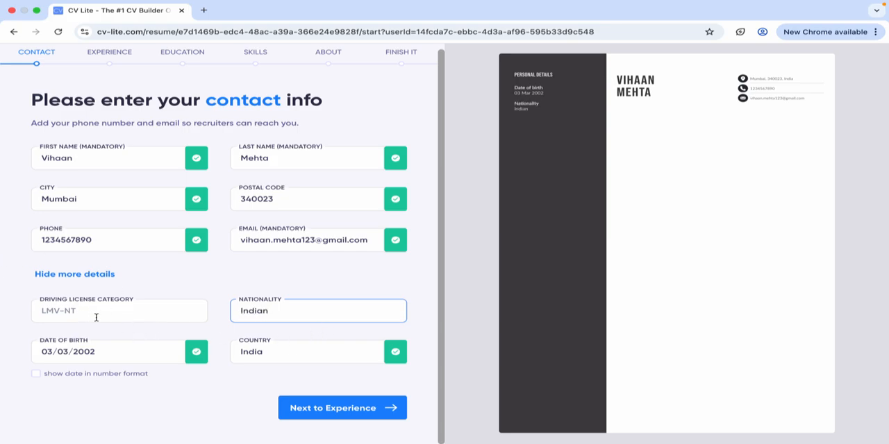
Set the driving license category to LMV-123 and proceed to the experience section.
left_click(64, 313)
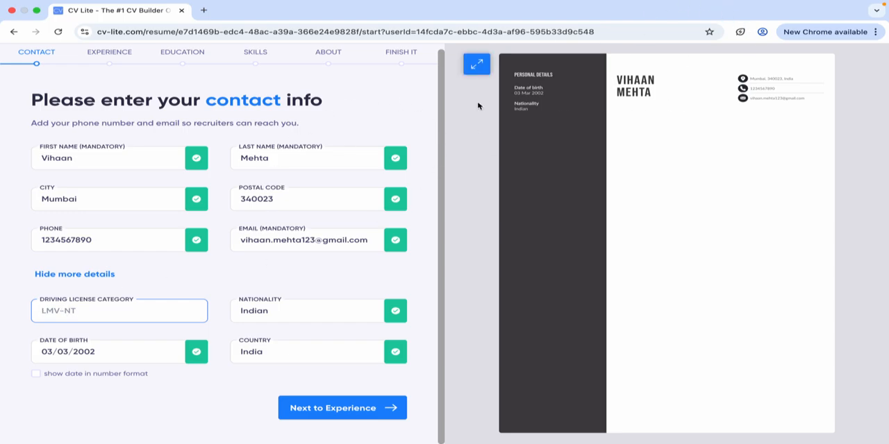
type("LMV-123")
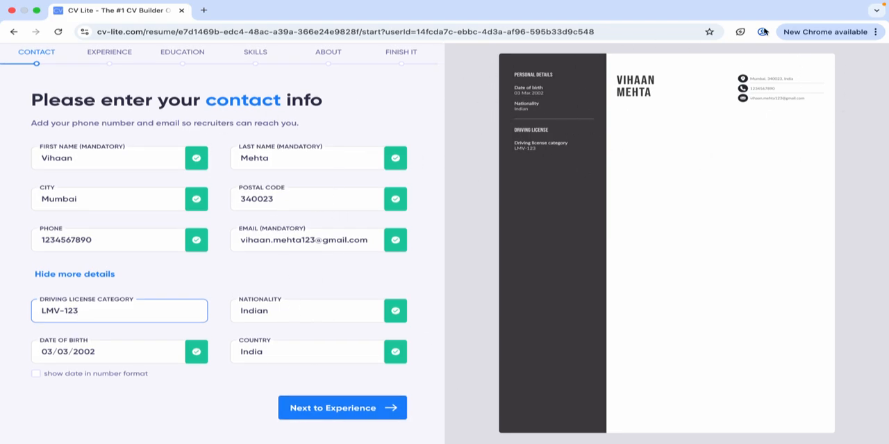
left_click(382, 407)
left_click(383, 415)
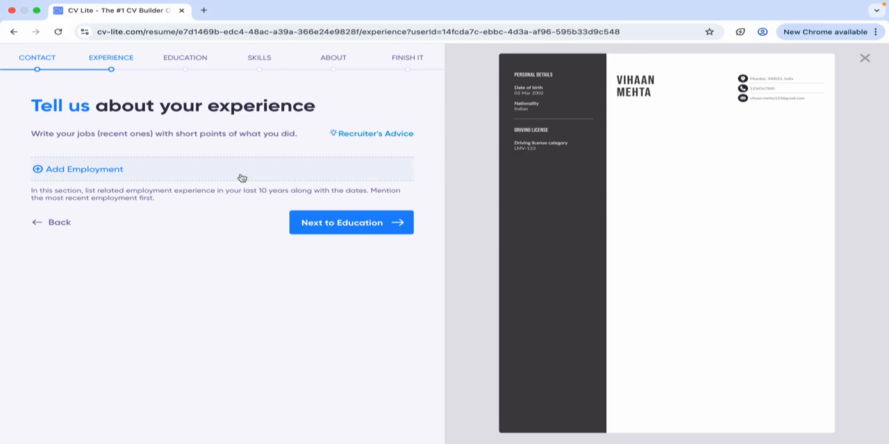
Add an employment entry with the job title Microbiologist.
left_click(141, 175)
left_click(126, 202)
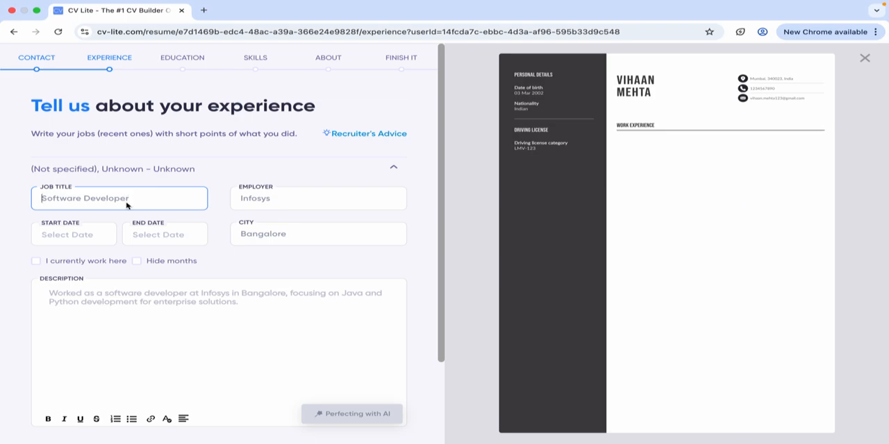
type("M")
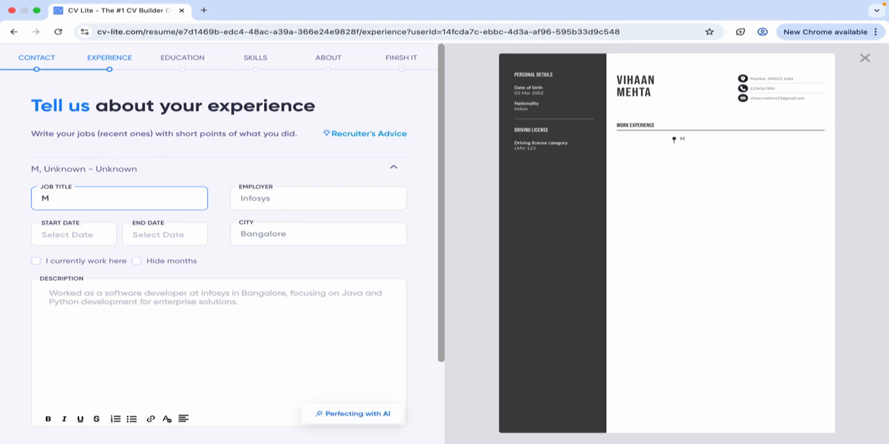
type("icr")
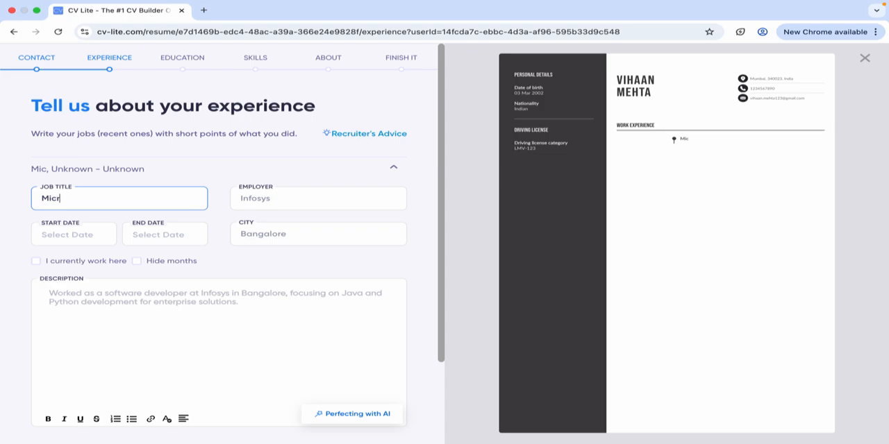
type("obiologist")
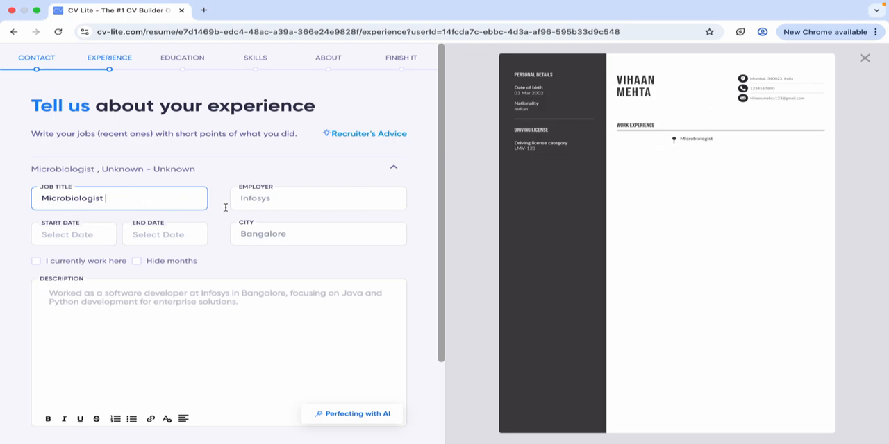
Enter Muller and Co. as the employer and Mumbai as the city for the Microbiologist job.
left_click(314, 200)
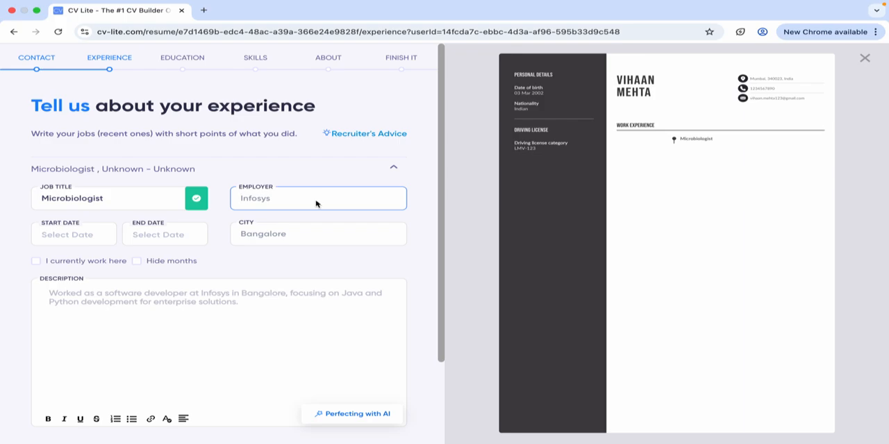
type("Mul")
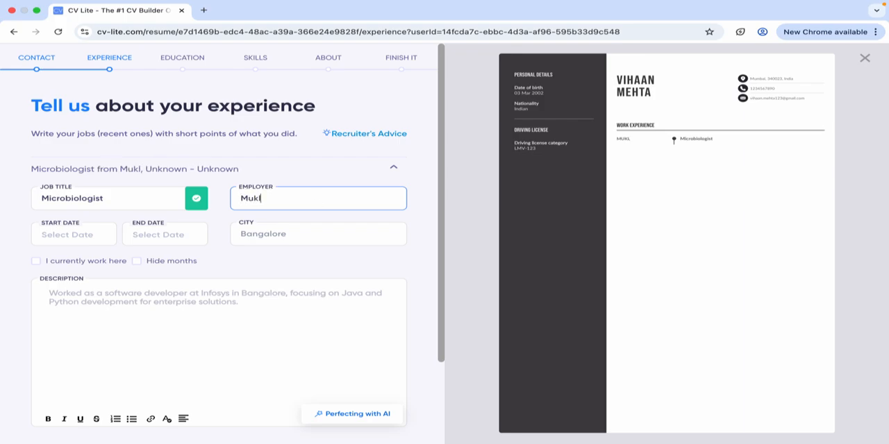
type("ler and ")
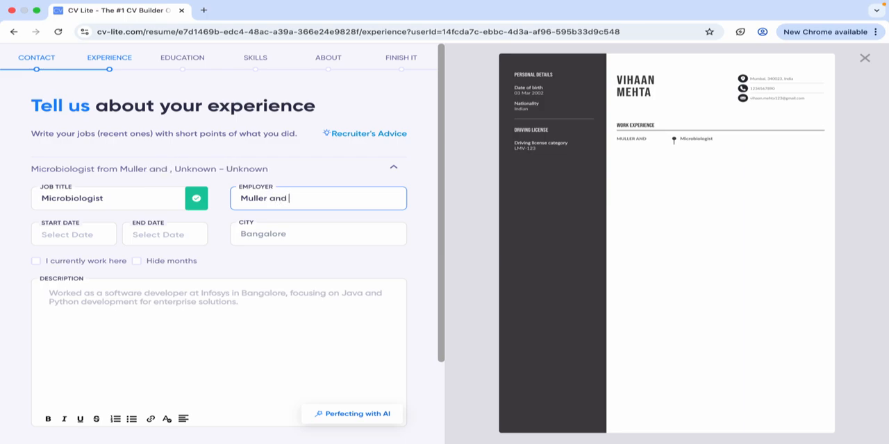
type("Co.")
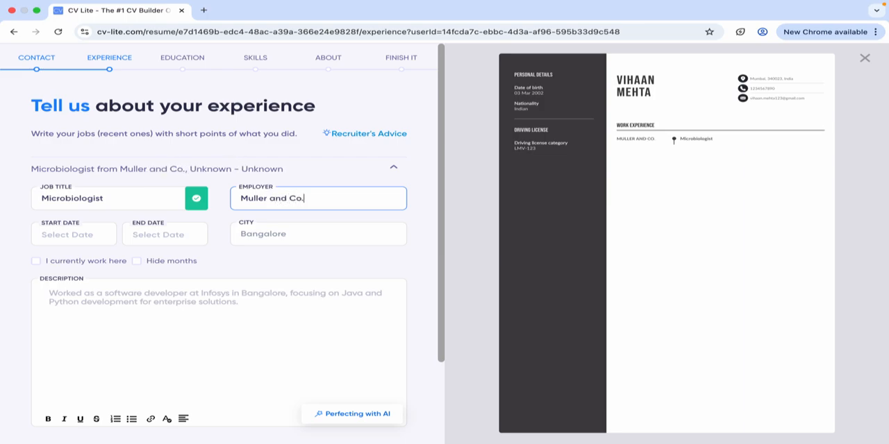
left_click(268, 234)
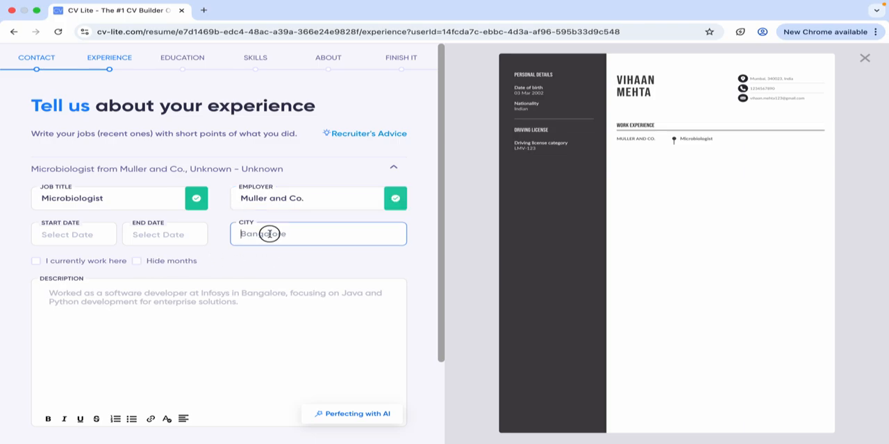
type("BangaloreMumbai")
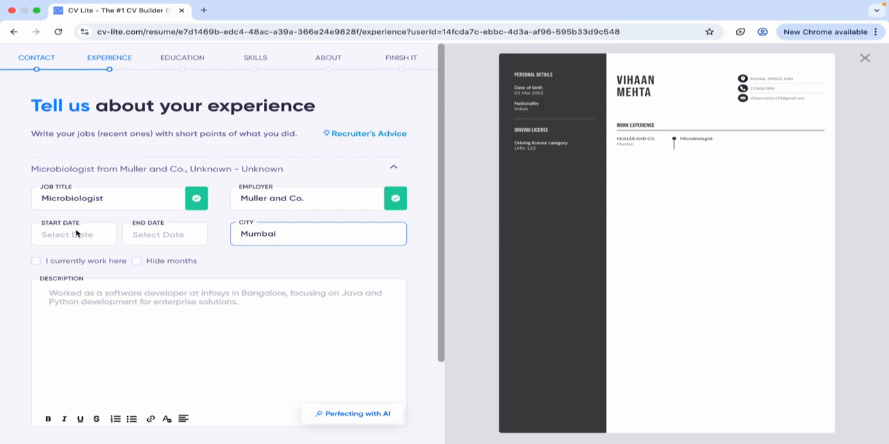
Set the job's start date to Jan 2024 and mark it as the current job.
left_click(77, 234)
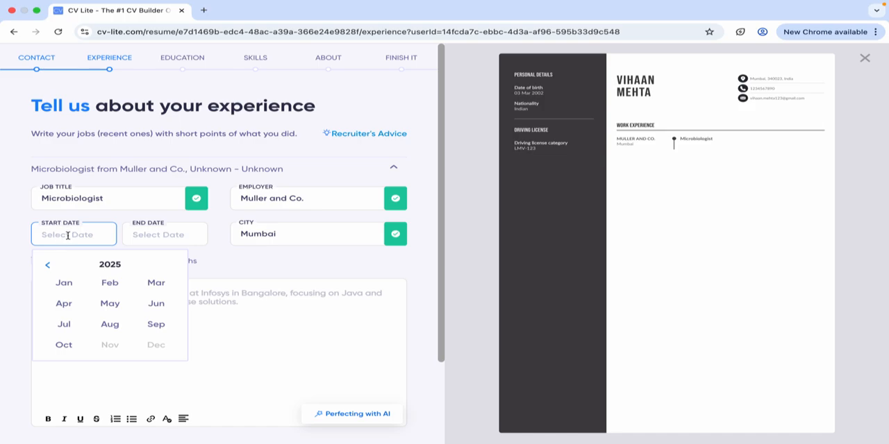
left_click(48, 265)
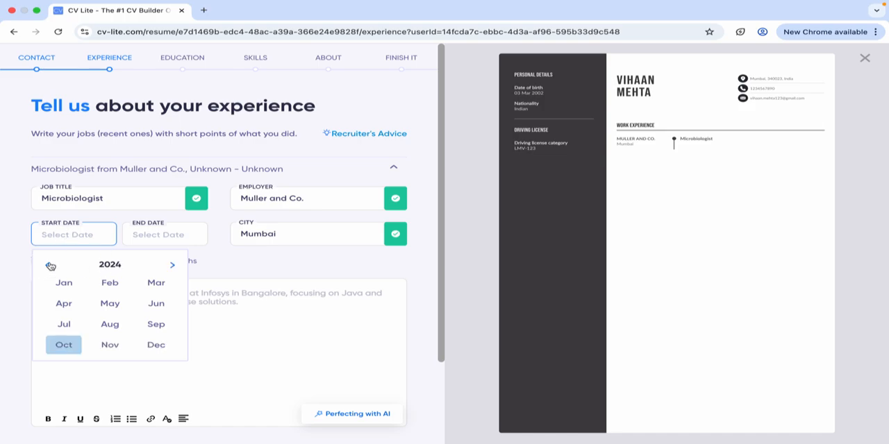
left_click(64, 283)
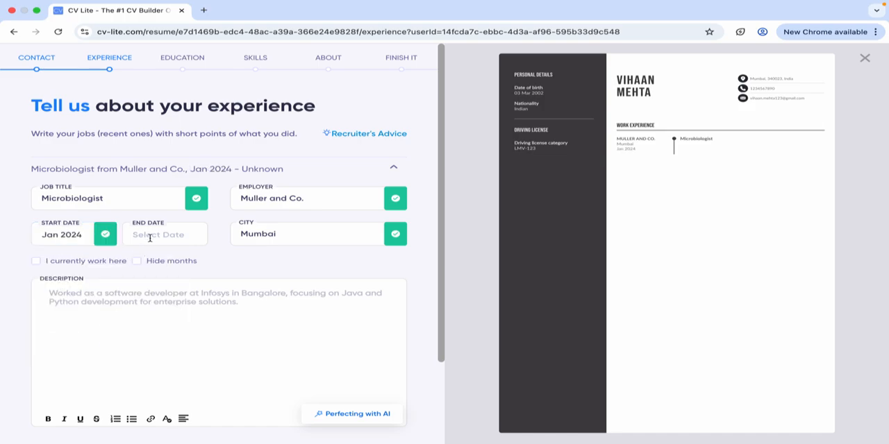
left_click(148, 240)
left_click(250, 270)
left_click(36, 261)
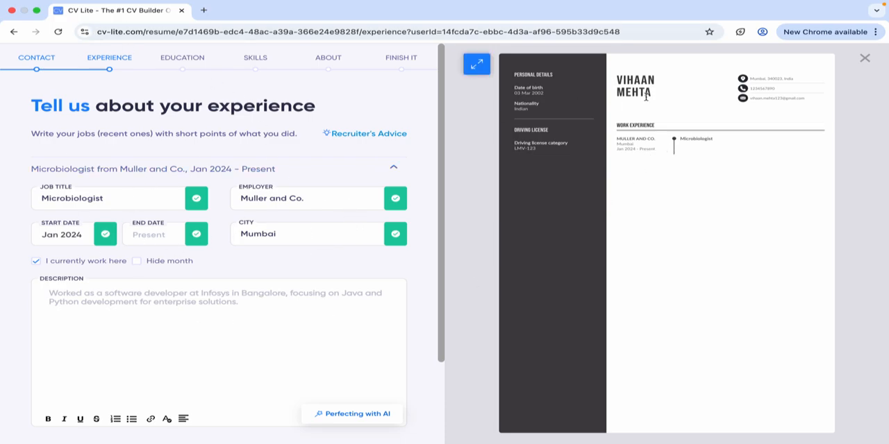
Paste the copied laboratory work text as the job description and format its three sentences as separate bullet points.
left_click(180, 324)
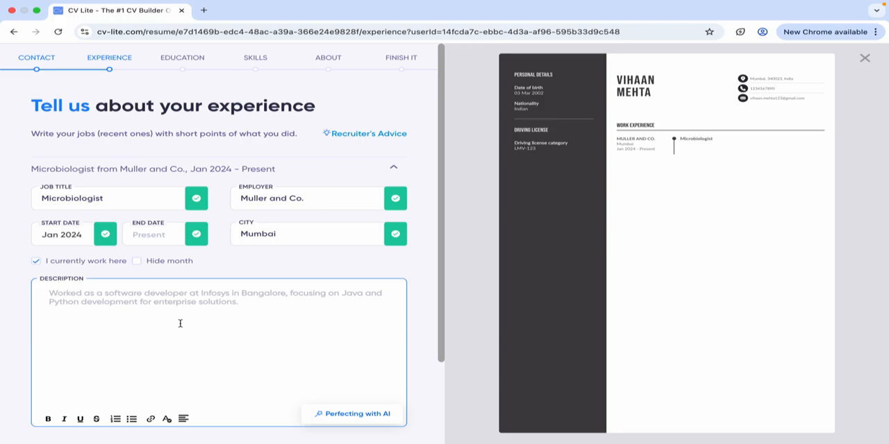
type("Developed and conducted laboratory experiments and evaluations to determine the presence of microbial pathogens in various samples. Utilized PCR and ELISA assays to detect microorganisms in various samples. Developed, validated and implemented various quality control methods to ensure the accuracy of test results.")
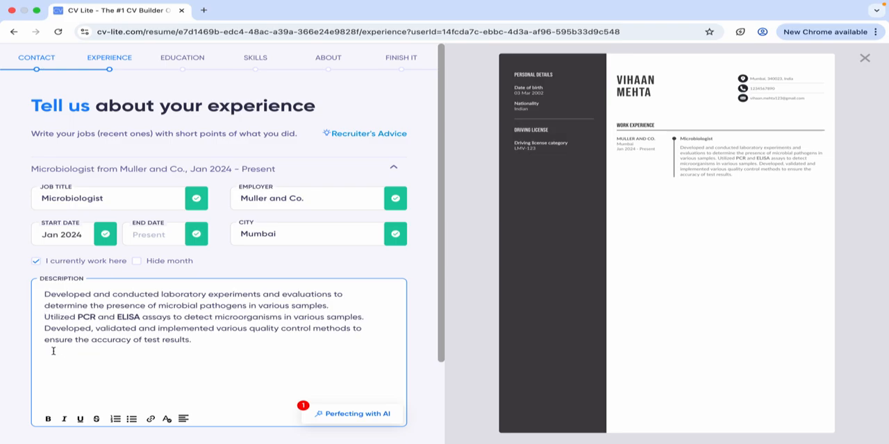
left_click(132, 418)
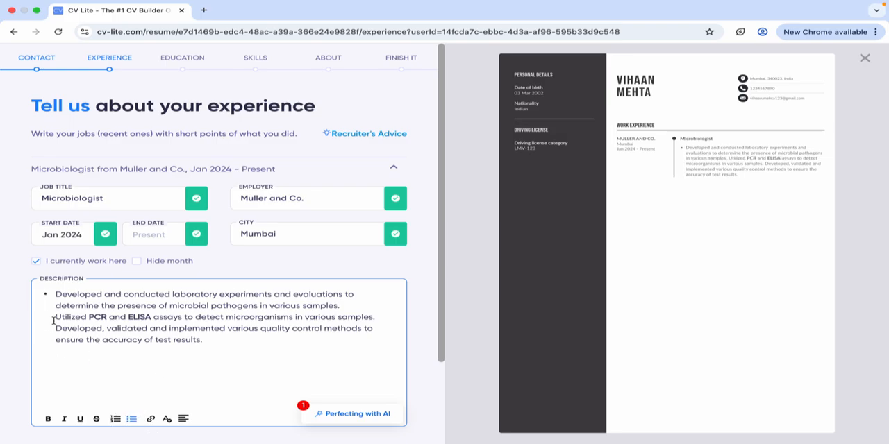
left_click(56, 317)
key("BackSpace")
key("Return")
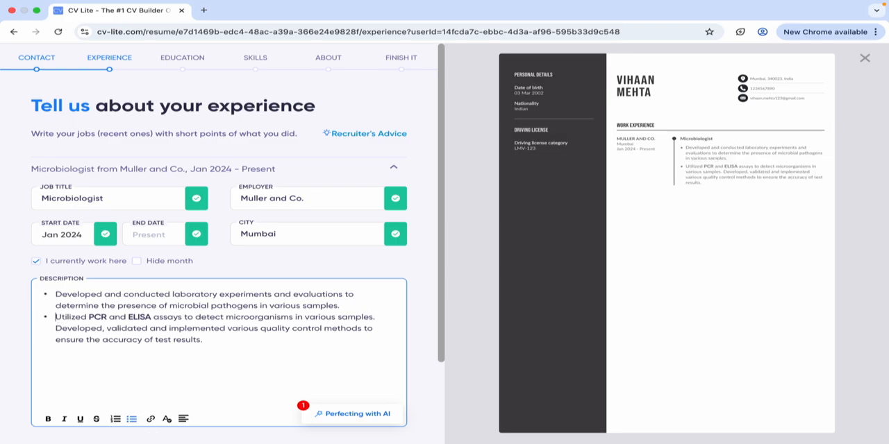
left_click(54, 329)
key("BackSpace")
key("Return")
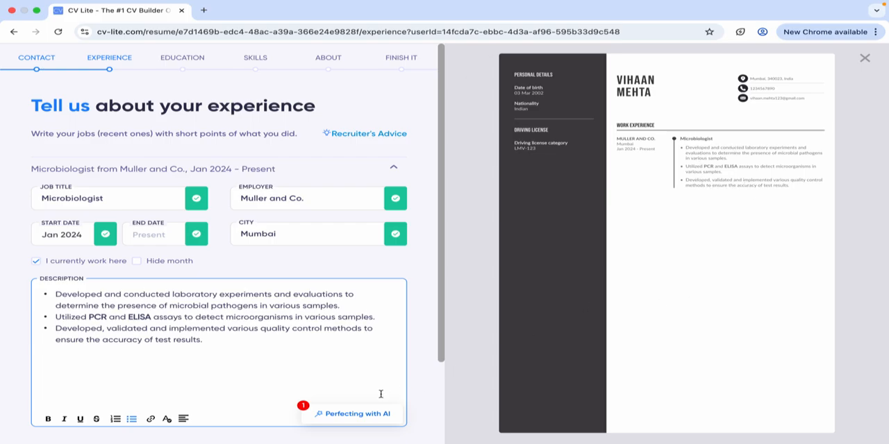
Add a second employment entry with the job title Microbiologist.
scroll(382, 393, "down", 2)
scroll(385, 221, "up", 2)
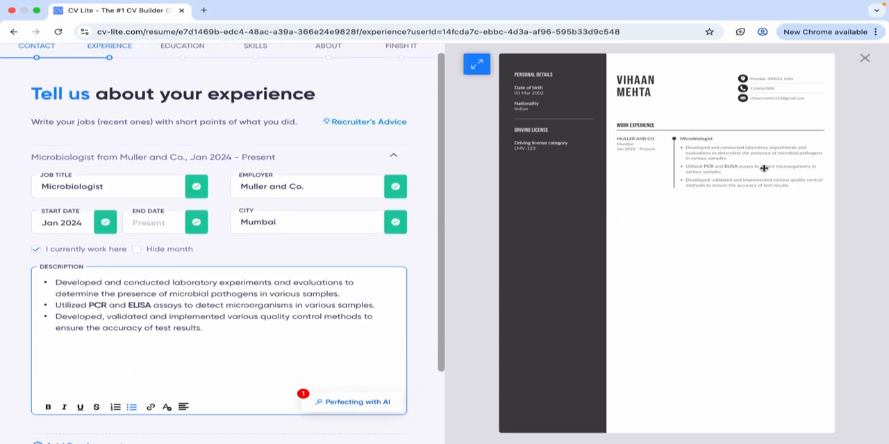
scroll(192, 373, "down", 1)
scroll(193, 373, "down", 1)
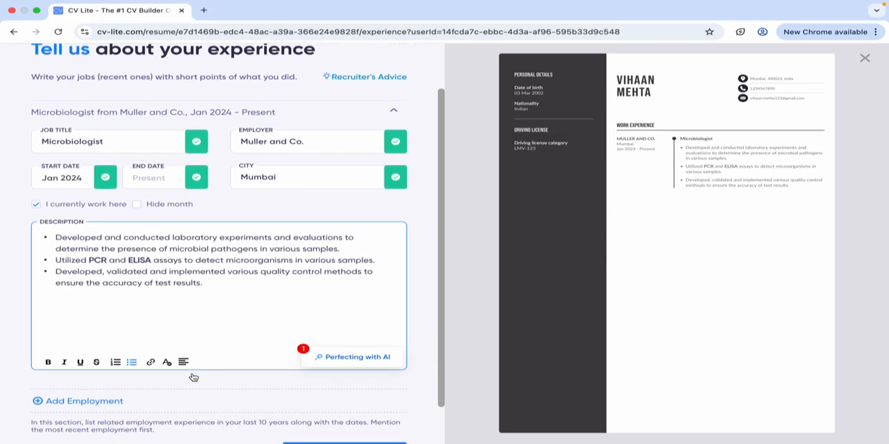
scroll(236, 311, "down", 1)
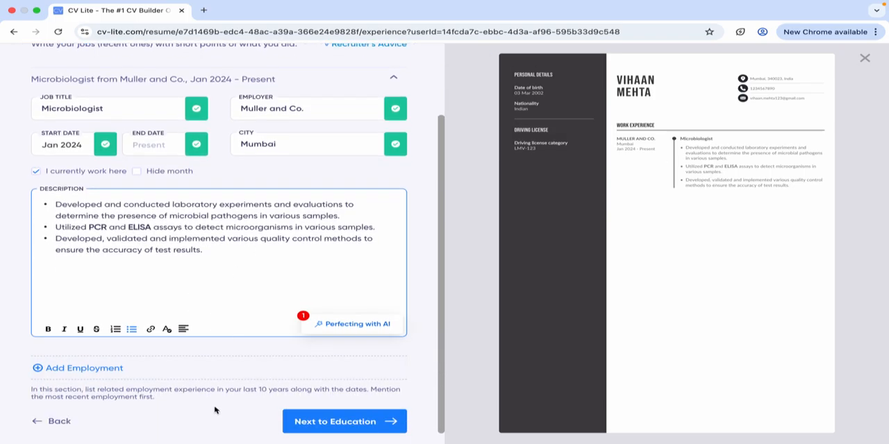
left_click(79, 376)
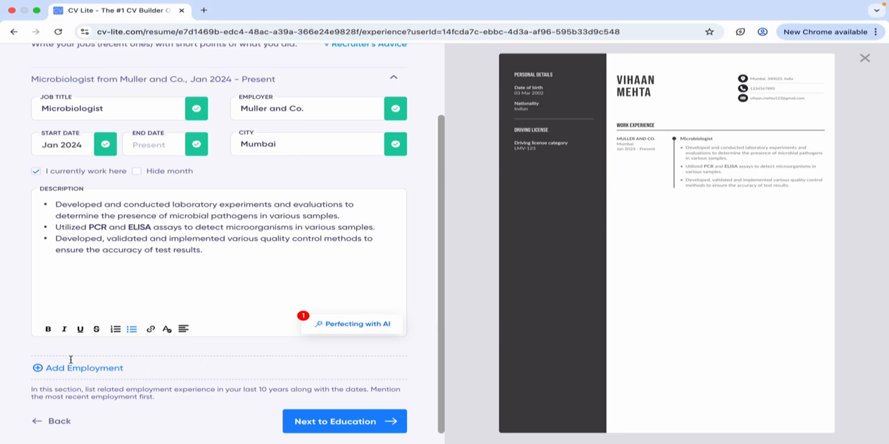
left_click(72, 364)
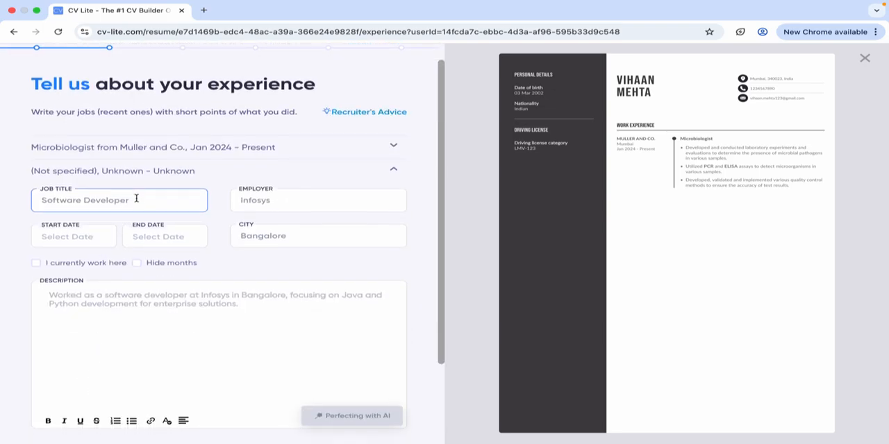
type("m")
key("BackSpace")
type("Micr")
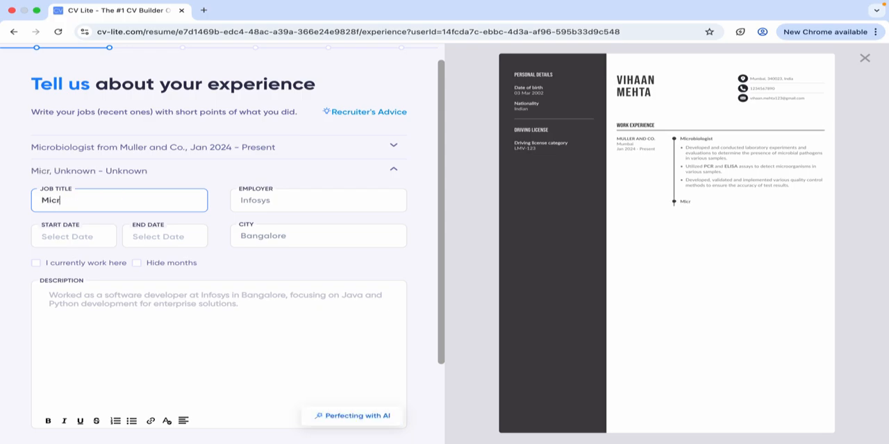
type("obiologi")
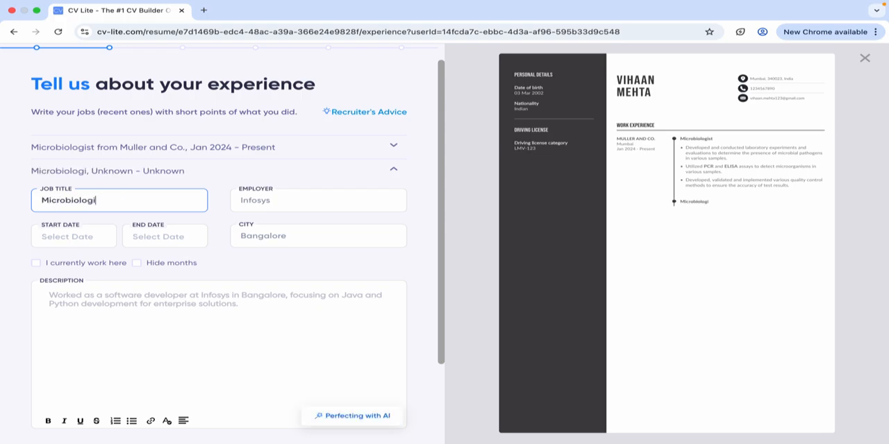
type("st")
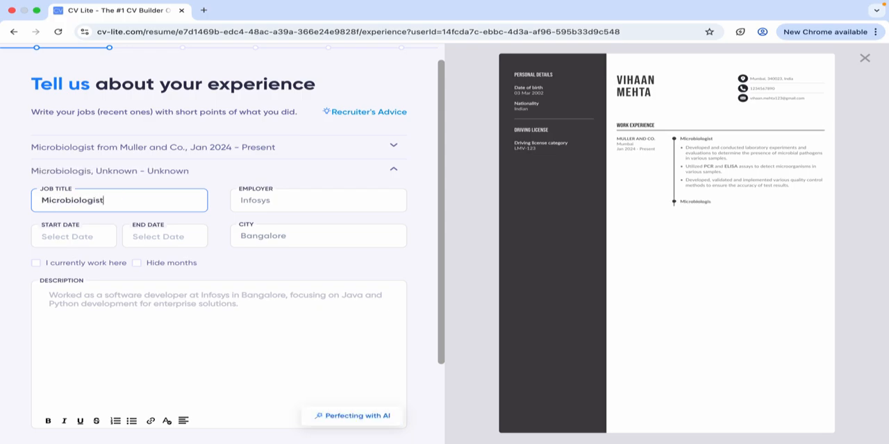
Enter Infotech as the employer of the second employment entry.
left_click(270, 198)
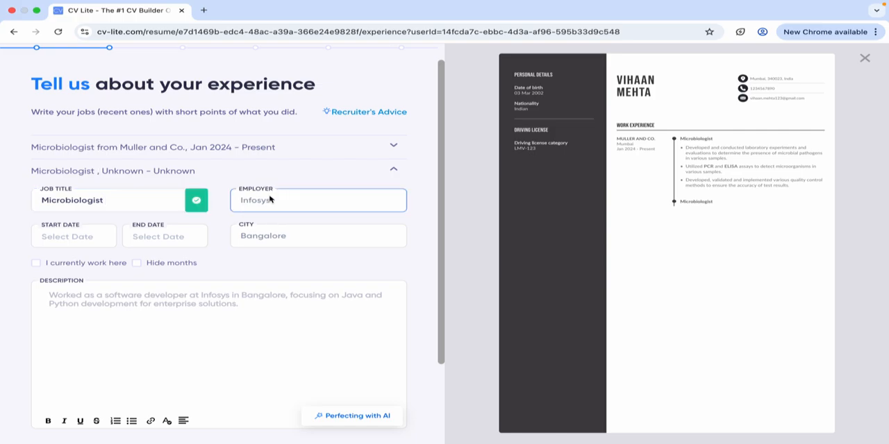
type("In")
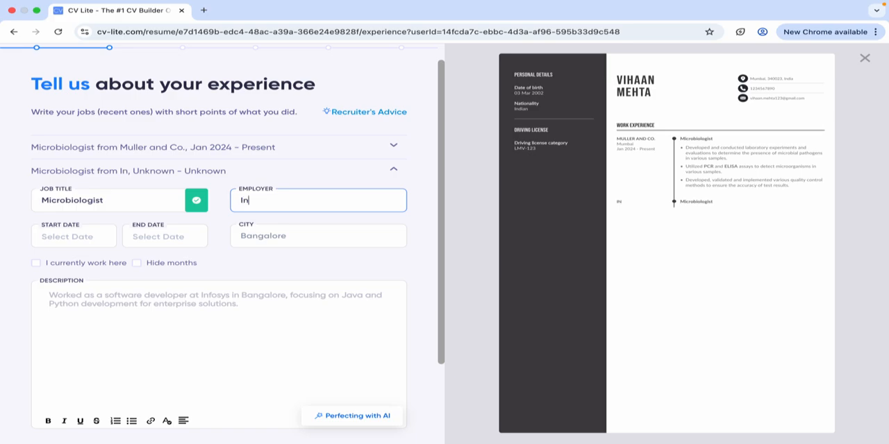
type("fotech")
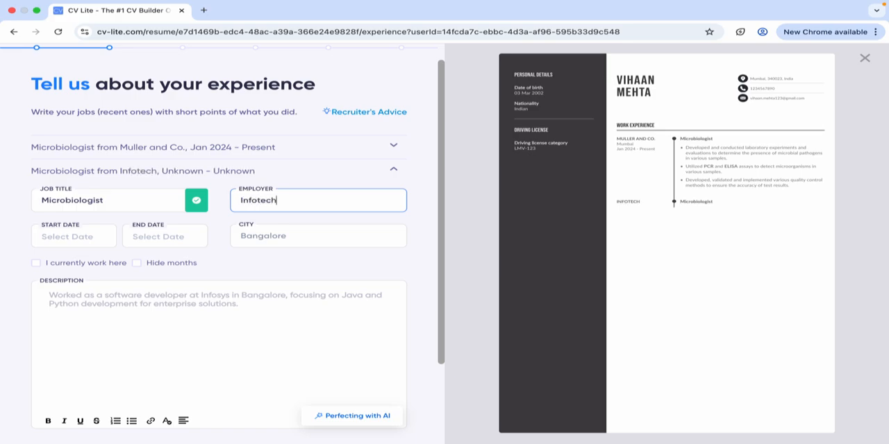
Enter Banglore as the city of the Infotech job and set its start date to Jan 2022.
left_click(291, 227)
type("Banglore")
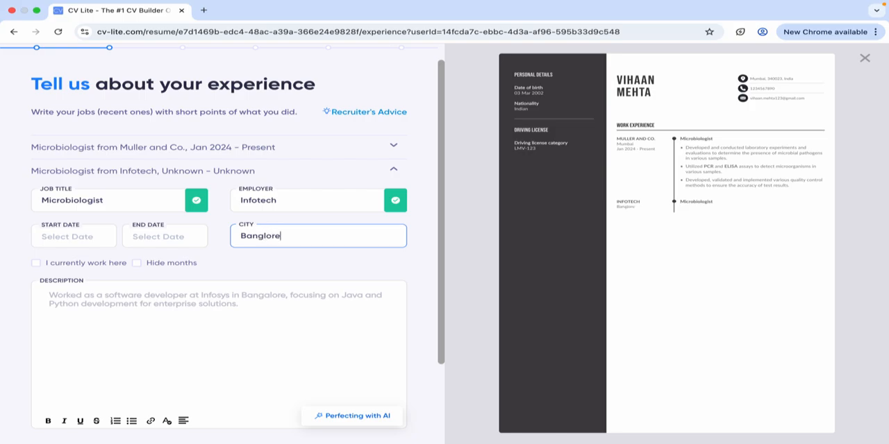
left_click(78, 237)
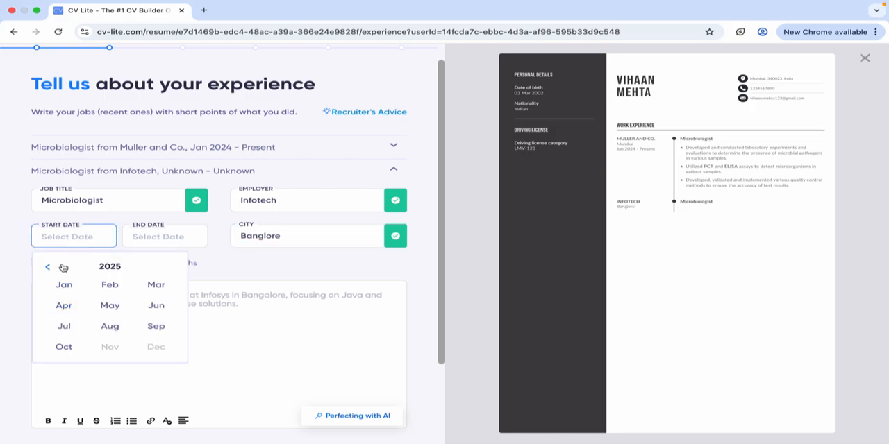
left_click(54, 268)
left_click(54, 267)
left_click(54, 267)
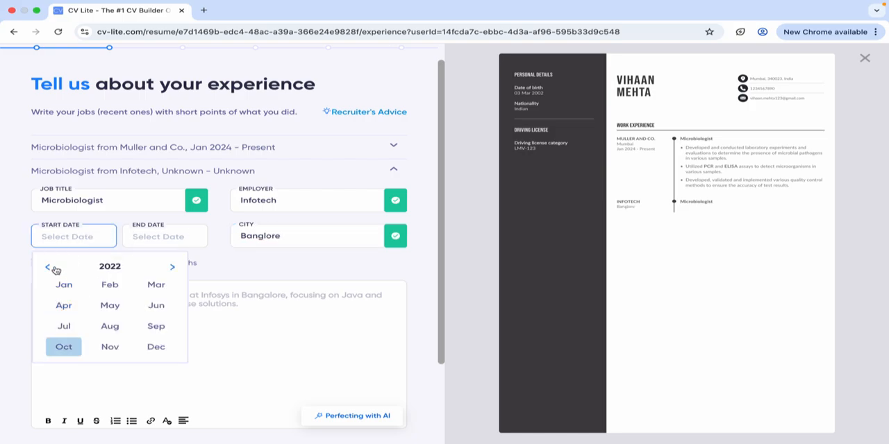
left_click(64, 284)
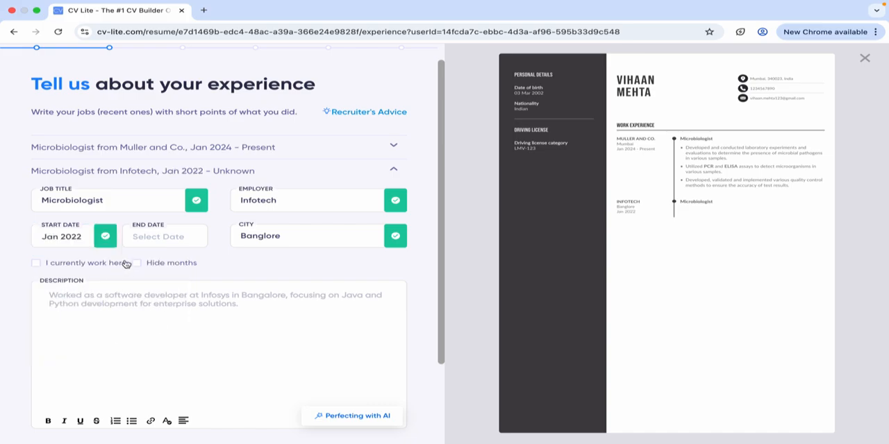
Set the end date of the Infotech job to Dec 2023.
left_click(152, 238)
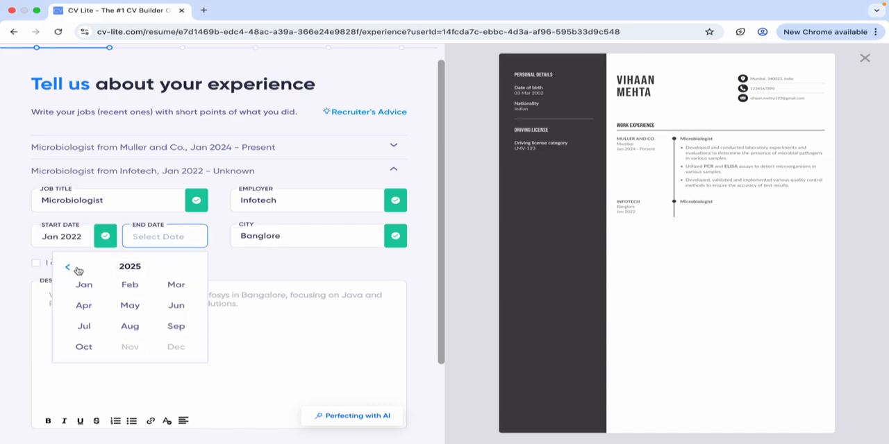
left_click(74, 270)
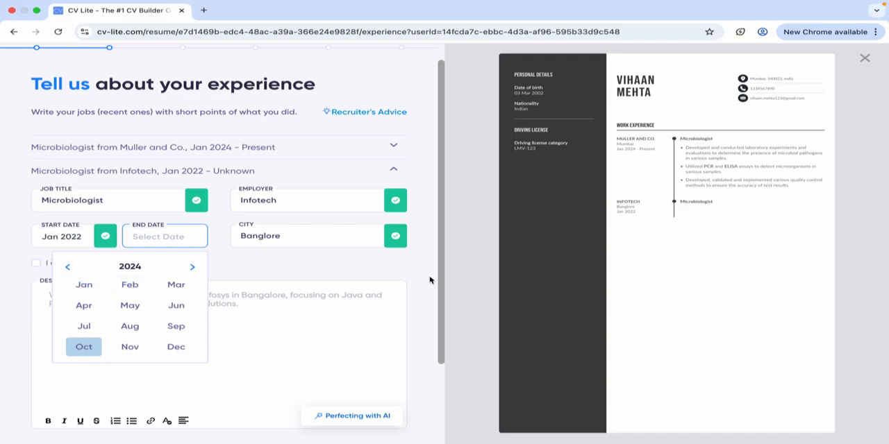
left_click(66, 267)
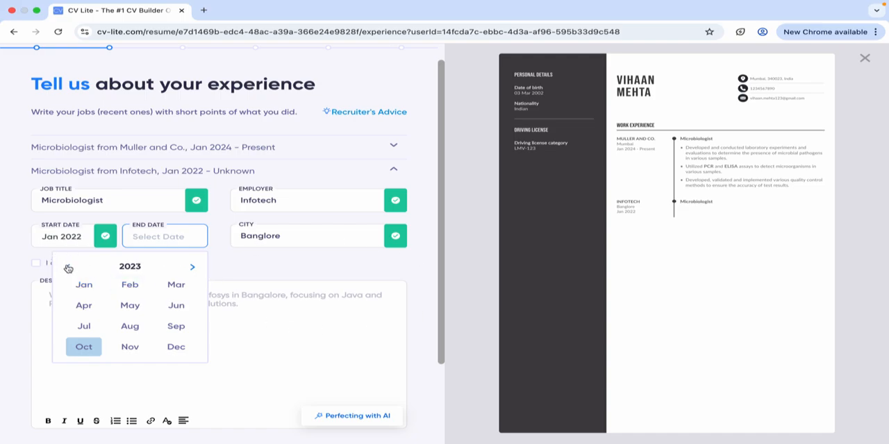
left_click(192, 268)
scroll(102, 302, "up", 1)
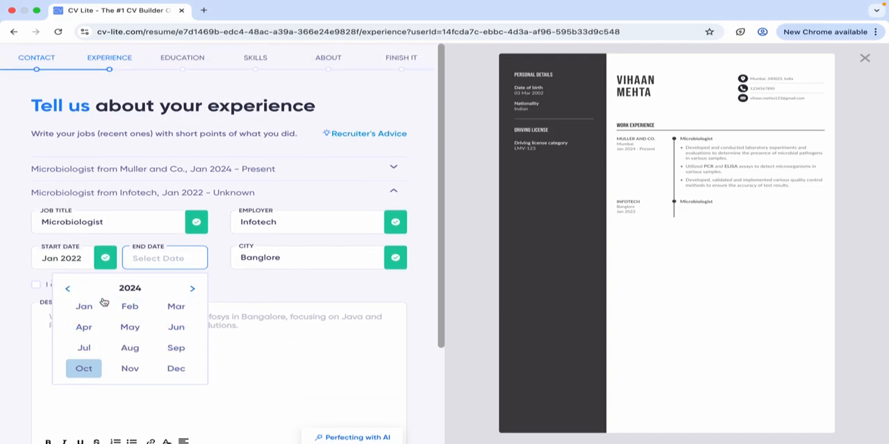
left_click(67, 290)
left_click(177, 370)
Change the start date of the Infotech job to Jan 2021.
left_click(76, 259)
left_click(48, 288)
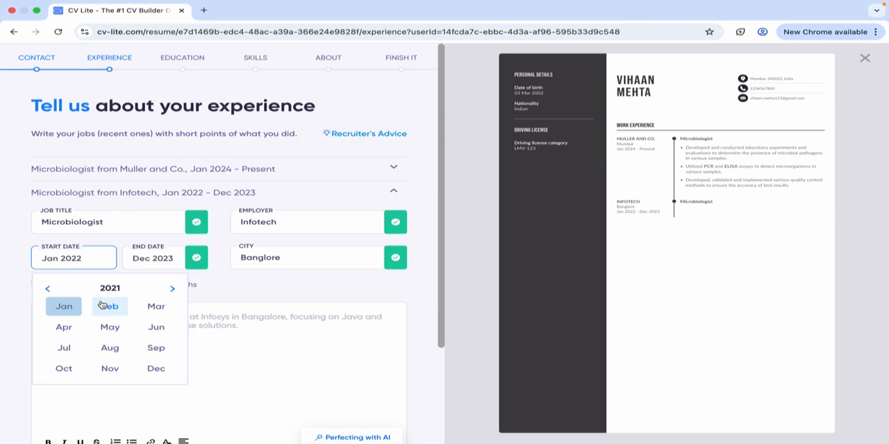
left_click(74, 310)
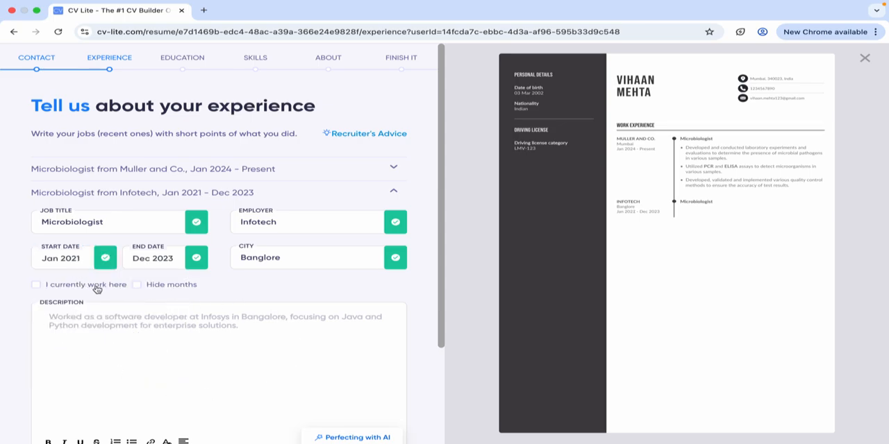
Try hiding the months in the Infotech job's dates and restore them.
left_click(142, 286)
left_click(138, 288)
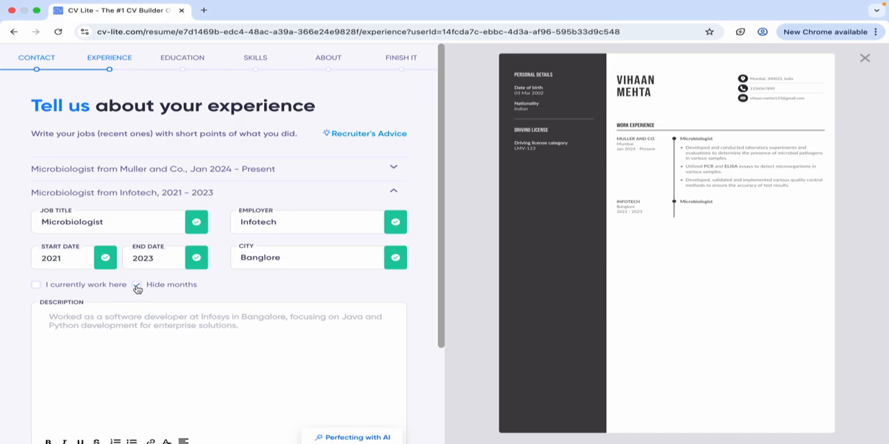
left_click(137, 290)
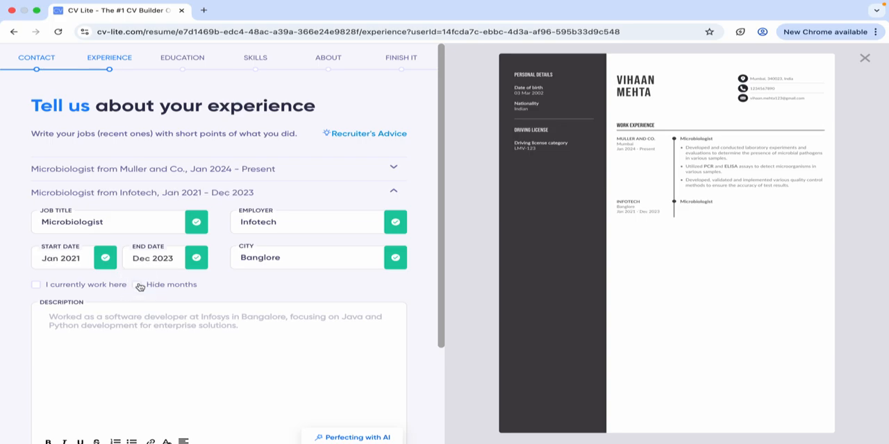
Paste the copied laboratory work text as the Infotech job's description and format its three sentences as separate bullet points.
scroll(137, 287, "down", 1)
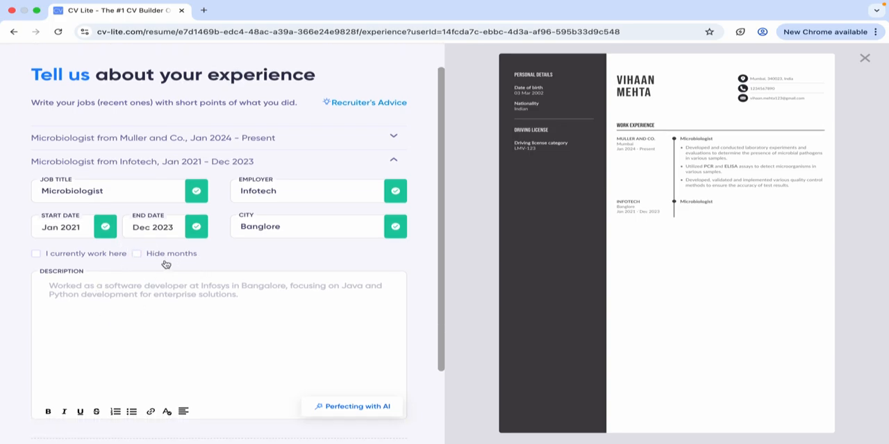
left_click(151, 295)
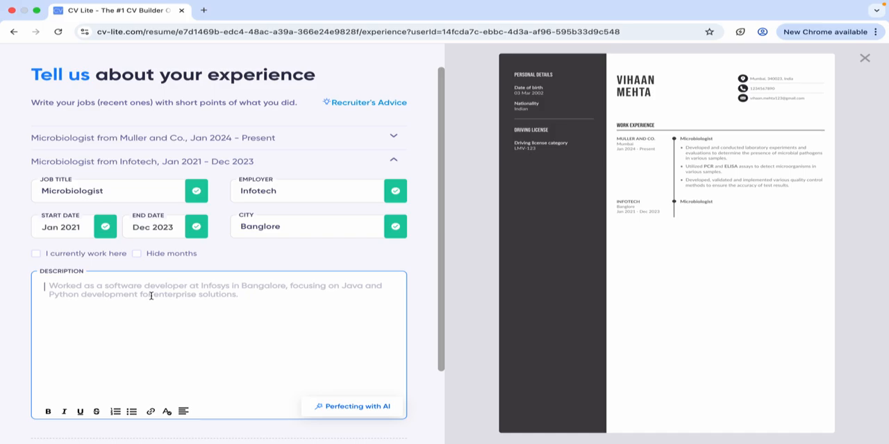
type("Developed and conducted laboratory experiments and evaluations to determine the presence of microbial pathogens in various samples. Utilized PCR and ELISA assays to detect microorganisms in various samples. Developed, validated and implemented various quality control methods to ensure the accuracy of test results.")
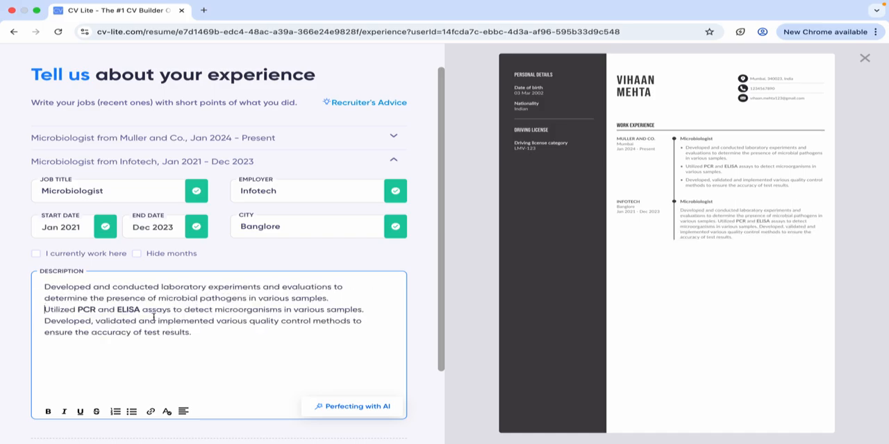
left_click(132, 411)
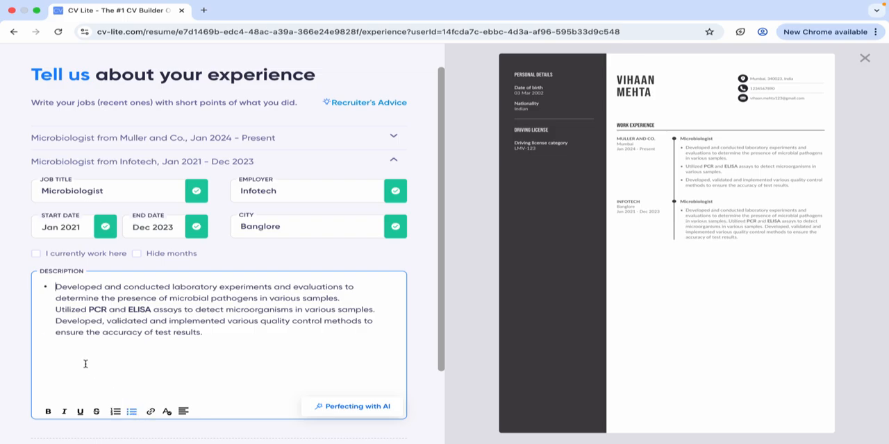
left_click(57, 313)
key("BackSpace")
key("Return")
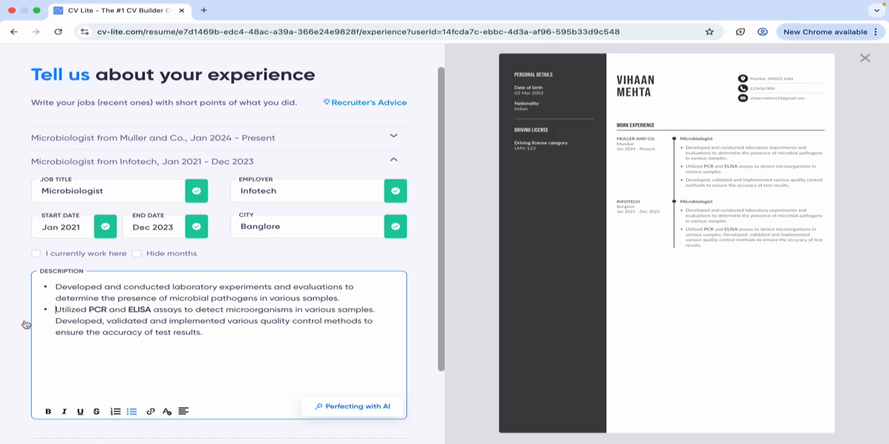
left_click(48, 323)
key("BackSpace")
key("Return")
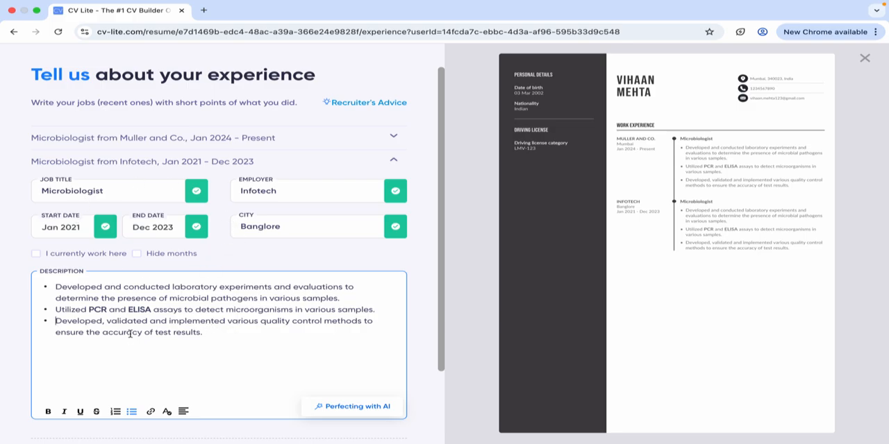
Generate AI suggestions for the Infotech job's description and replace its text with the rephrased bullet points.
left_click(332, 411)
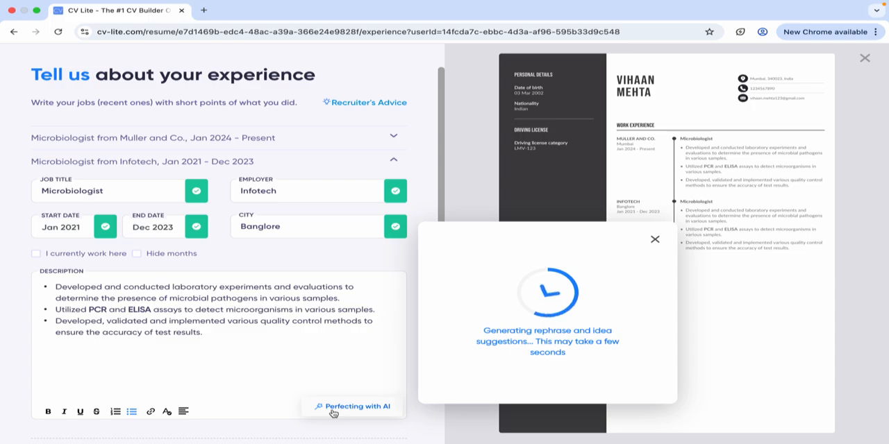
scroll(492, 331, "down", 1)
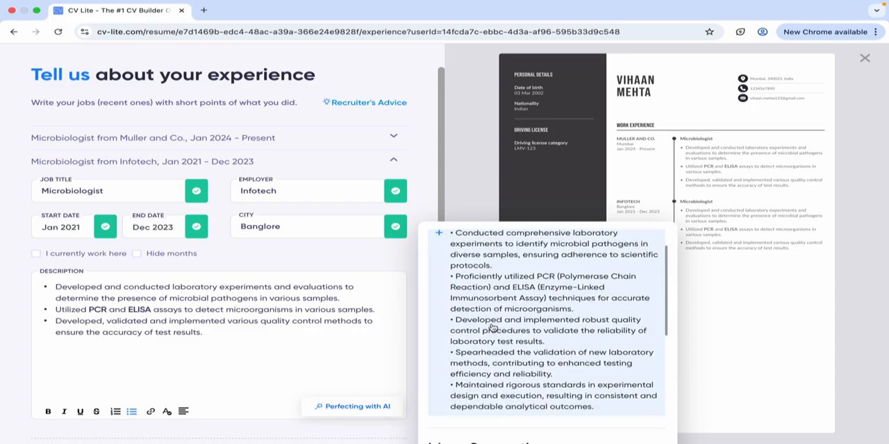
scroll(493, 331, "up", 1)
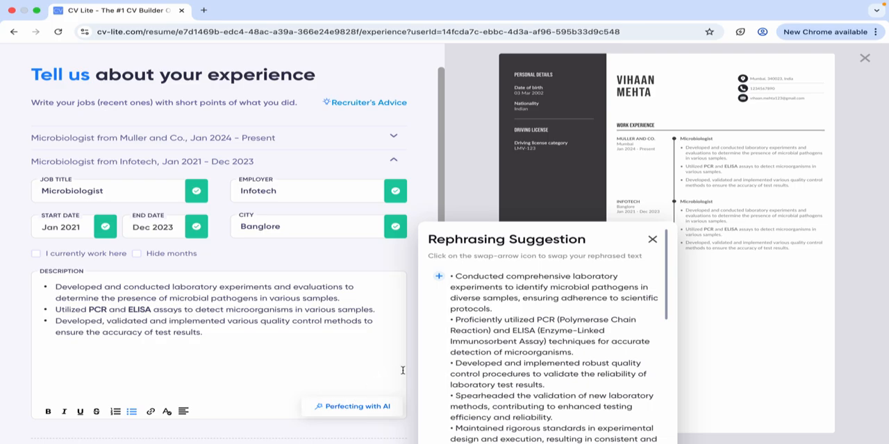
scroll(501, 332, "down", 5)
scroll(502, 331, "up", 4)
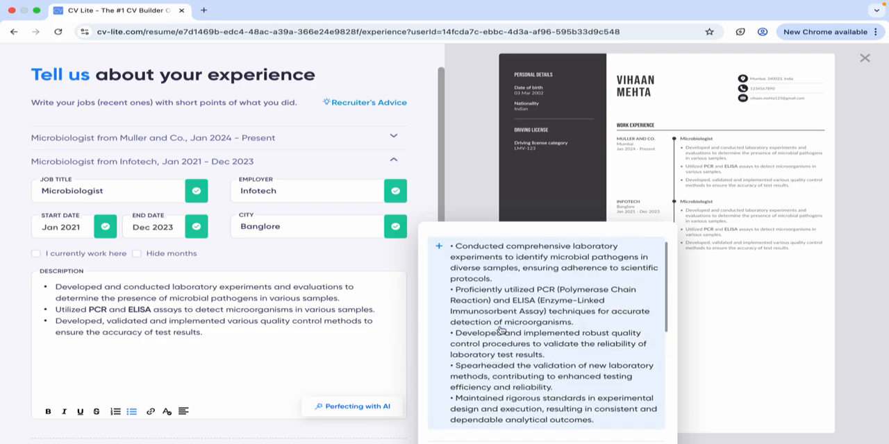
scroll(502, 331, "up", 1)
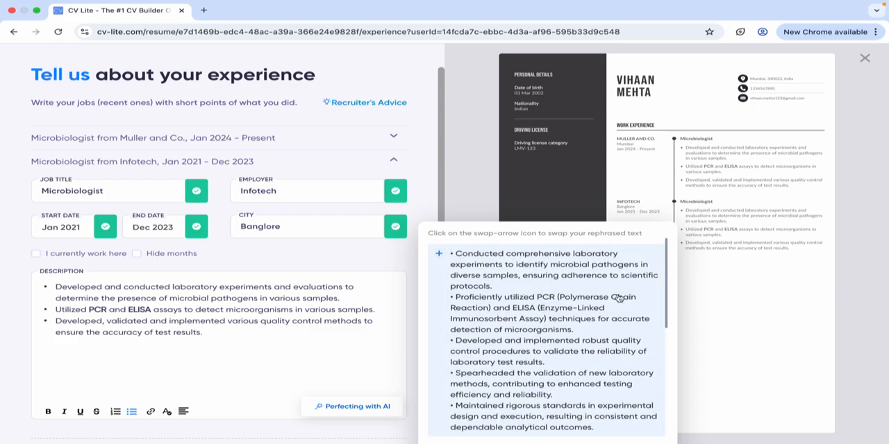
scroll(616, 325, "down", 1)
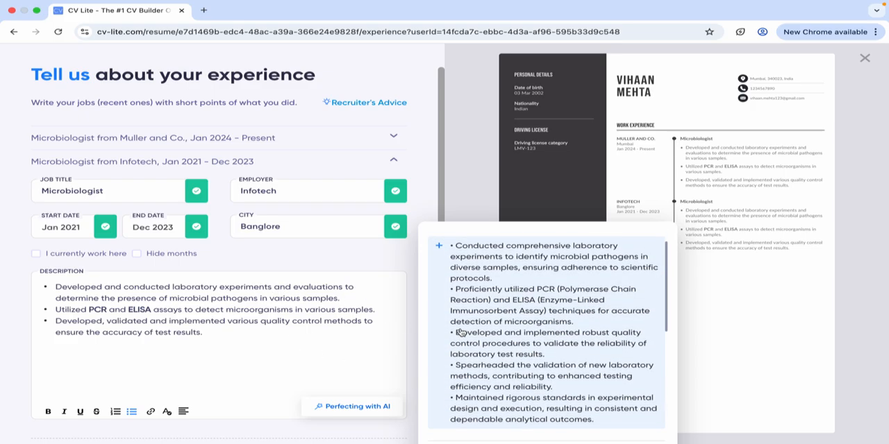
scroll(460, 332, "down", 1)
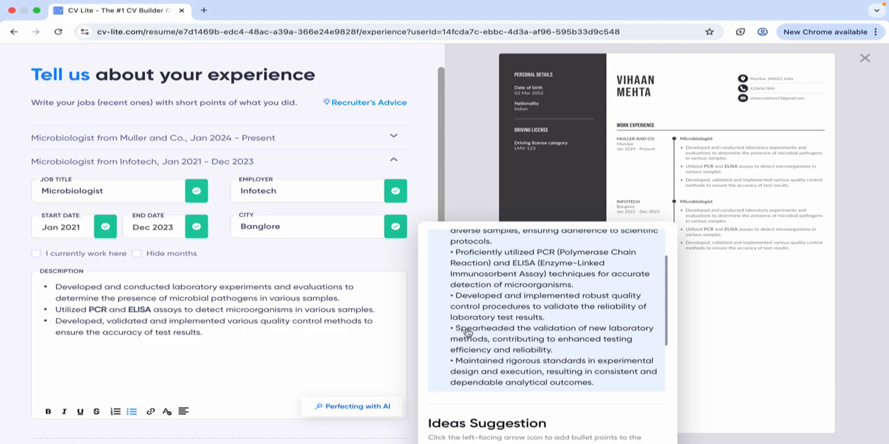
left_click(472, 335)
Review the suggested ideas and add "Conduct laboratory experiments and analyze results for microbial characterization." to the Infotech job's description.
scroll(466, 351, "down", 3)
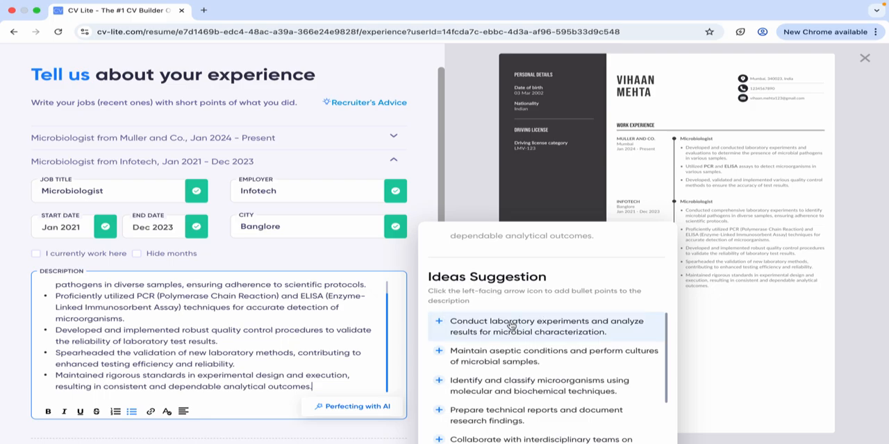
scroll(541, 337, "down", 1)
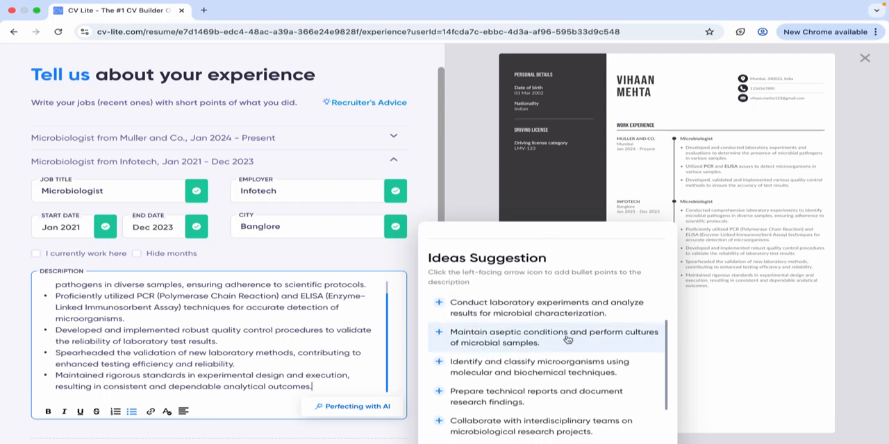
scroll(500, 381, "down", 1)
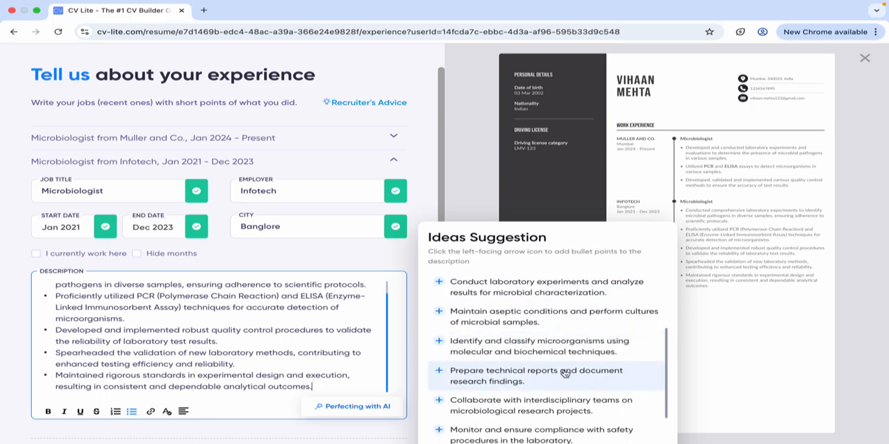
scroll(519, 369, "down", 1)
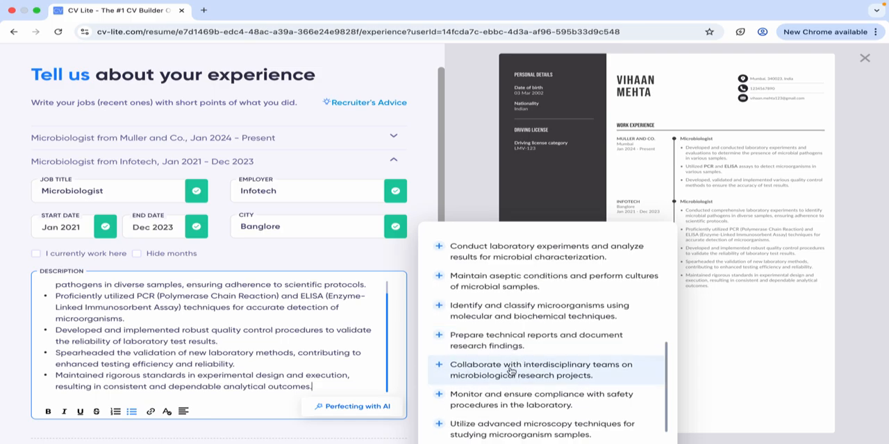
scroll(516, 372, "up", 4)
scroll(516, 371, "down", 4)
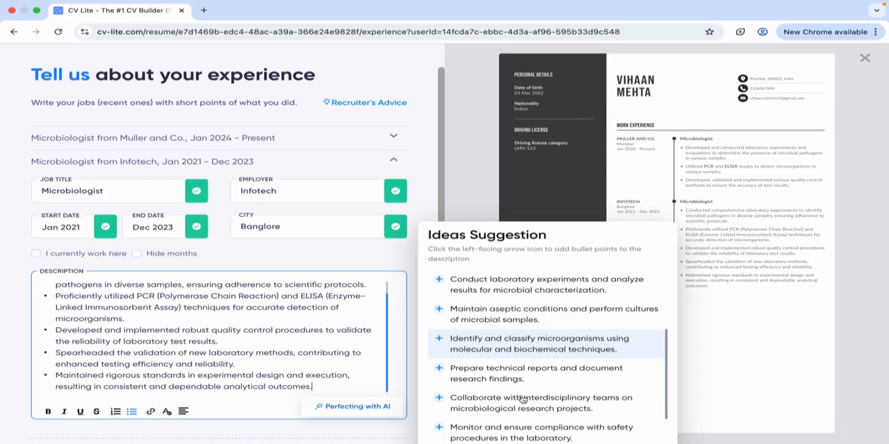
scroll(311, 357, "down", 3)
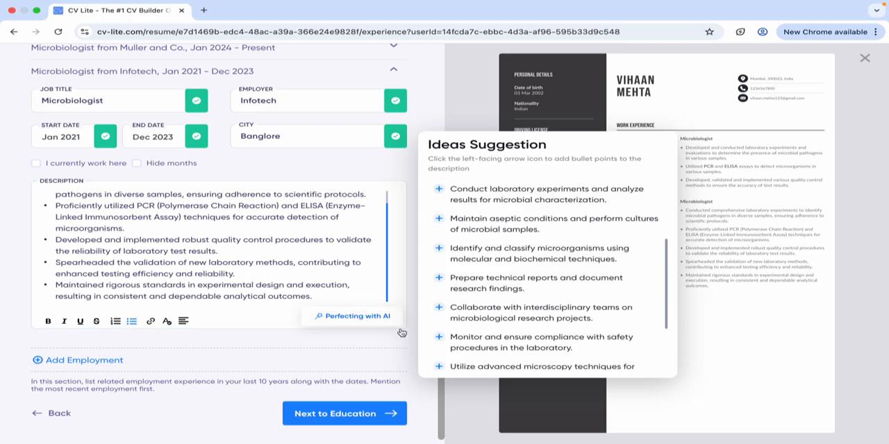
scroll(519, 334, "down", 2)
scroll(520, 334, "down", 3)
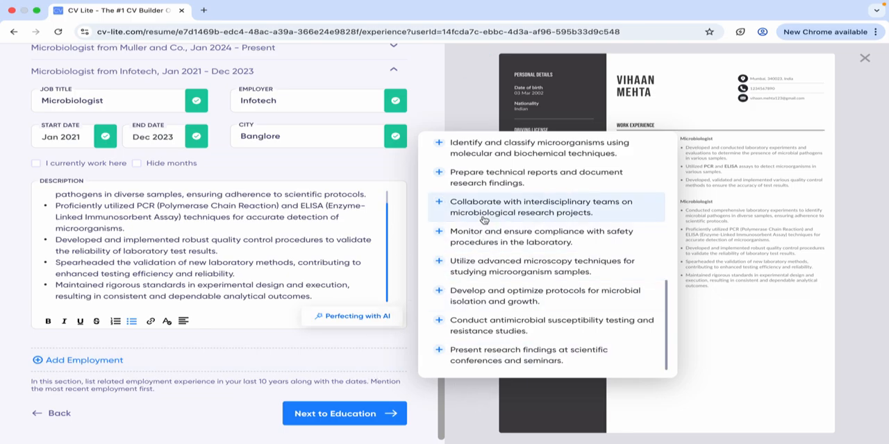
scroll(473, 271, "up", 5)
left_click(477, 194)
left_click(518, 147)
left_click(491, 309)
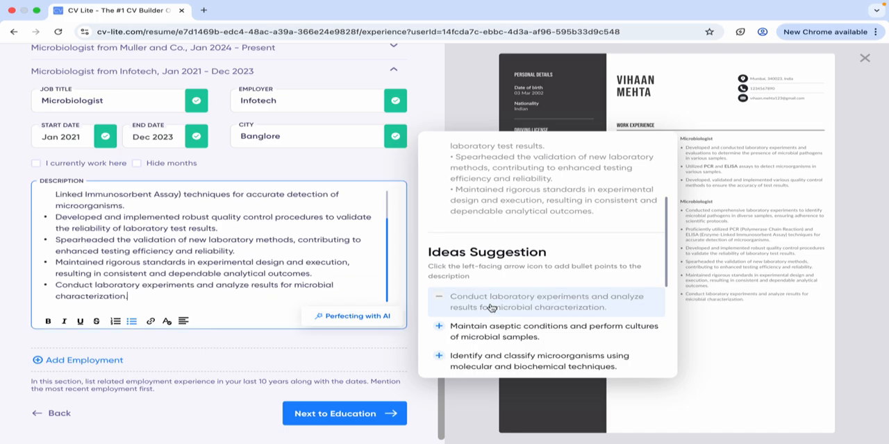
Dismiss a repeated AI suggestion request and look over the Infotech job's completed entry and description.
left_click(344, 320)
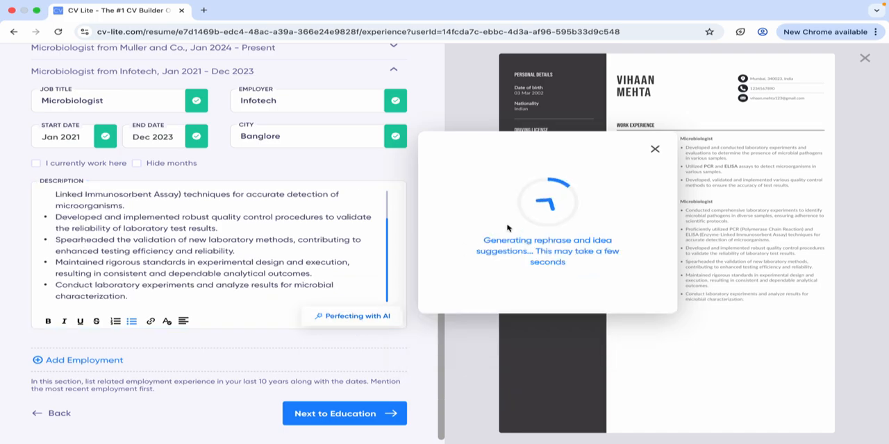
left_click(657, 150)
scroll(340, 255, "up", 3)
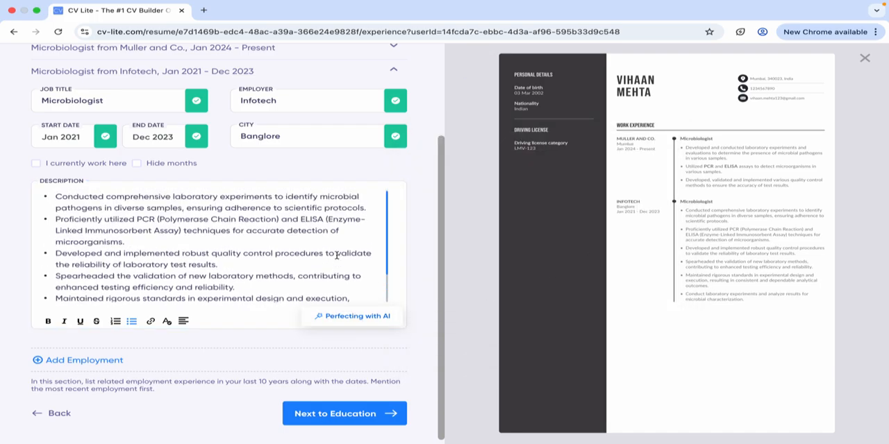
scroll(338, 240, "up", 3)
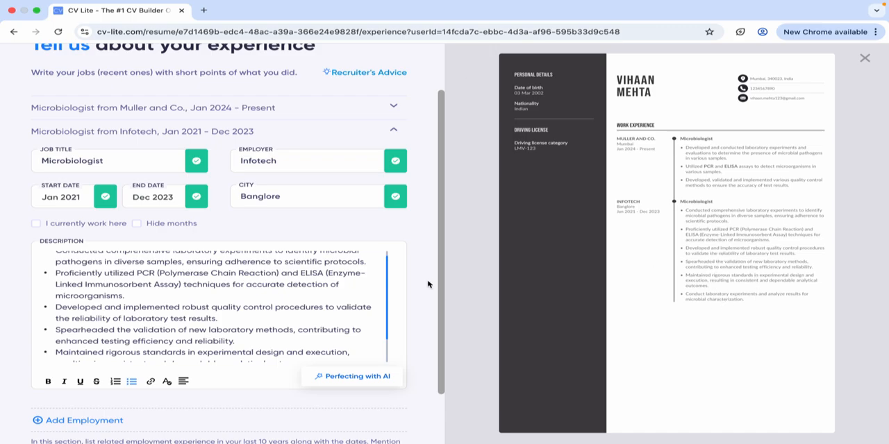
scroll(395, 313, "up", 1)
scroll(395, 312, "down", 3)
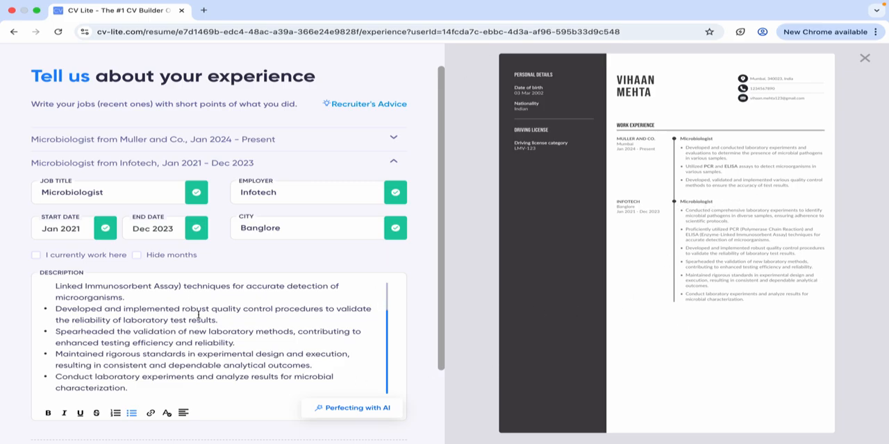
scroll(198, 313, "down", 1)
scroll(199, 317, "down", 3)
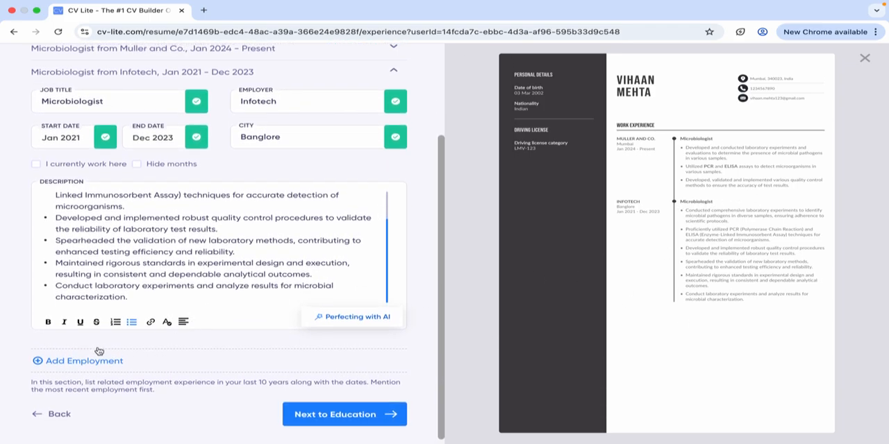
scroll(174, 358, "up", 5)
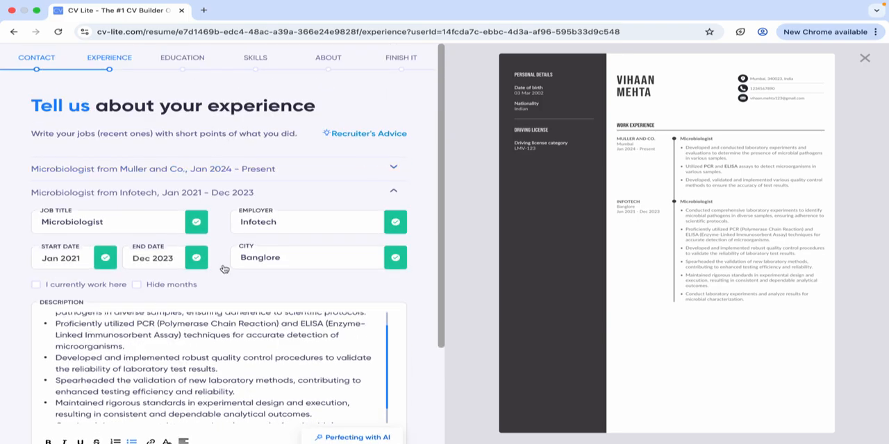
Collapse the Infotech job entry and continue to the education section.
left_click(398, 191)
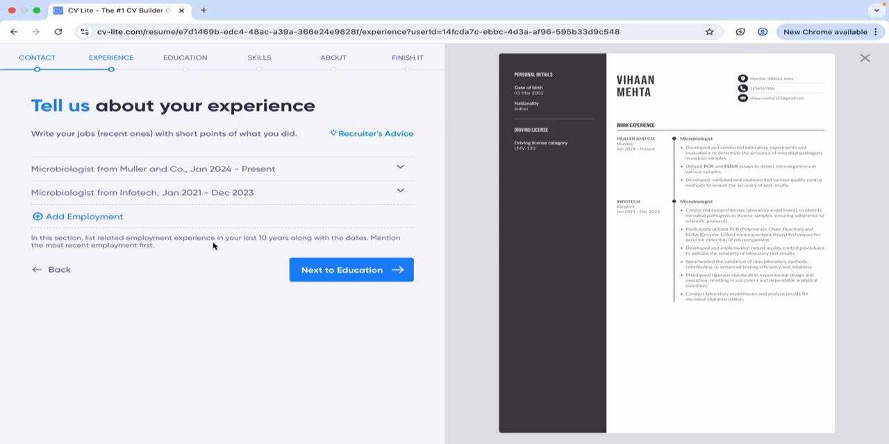
left_click(350, 273)
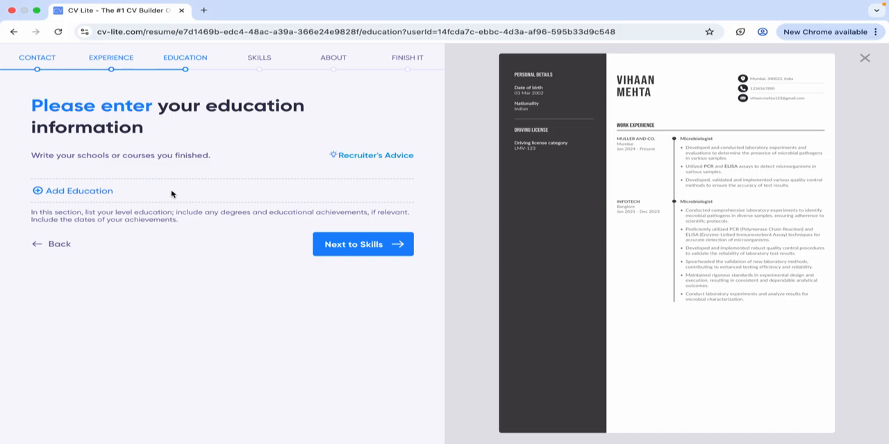
Add an education entry with "University of California" as the school.
left_click(103, 197)
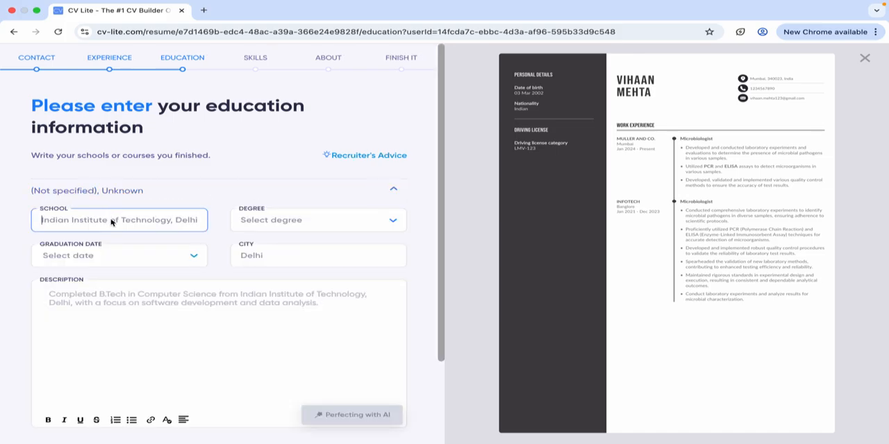
type("Univer")
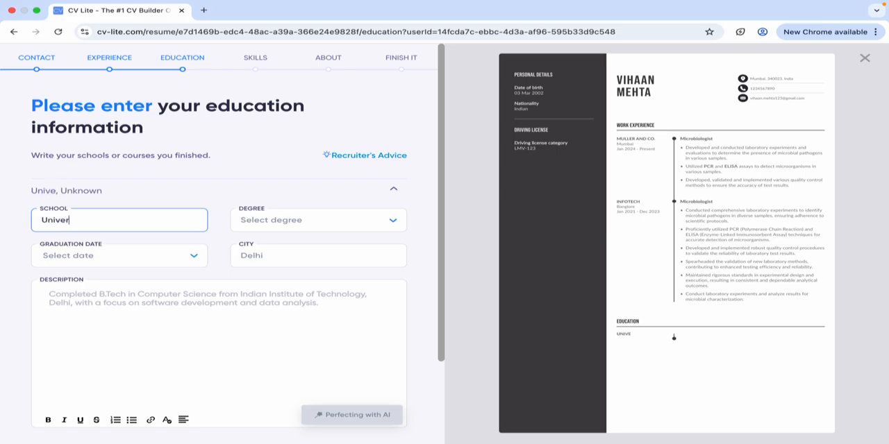
type("sity og M")
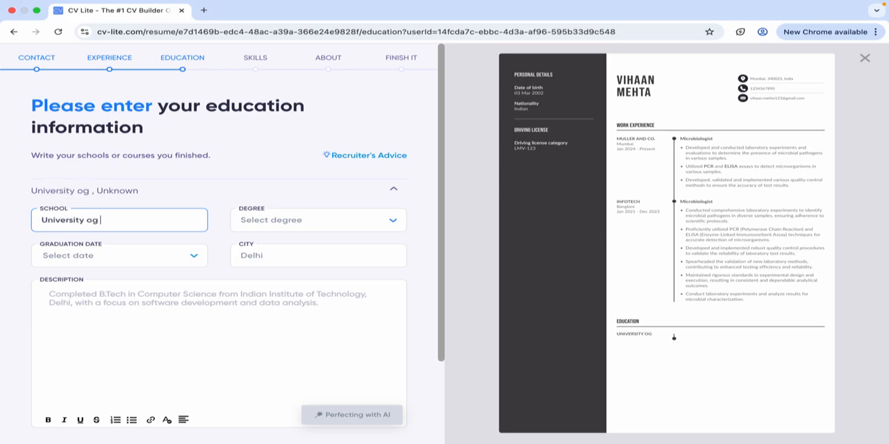
key("BackSpace")
key("BackSpace")
type("f California")
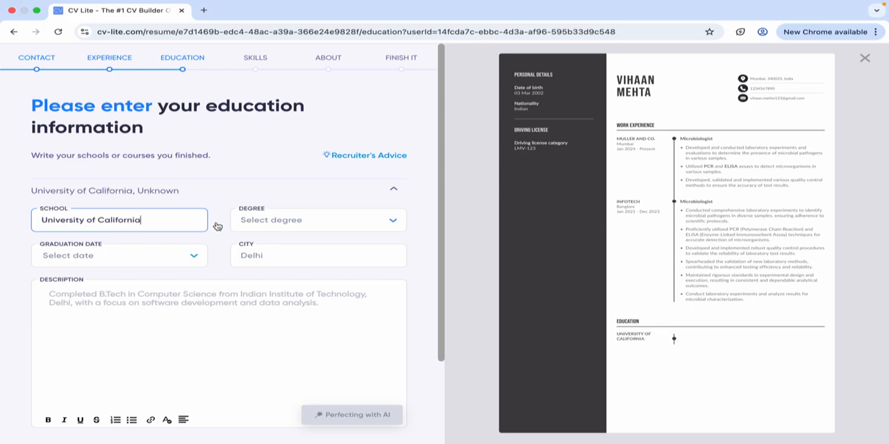
Set the University of California entry's degree to Bachelor of Science.
left_click(277, 221)
scroll(293, 280, "down", 2)
left_click(293, 304)
Set the University of California entry's graduation date to 2020 and its city to California.
left_click(144, 256)
scroll(105, 334, "down", 1)
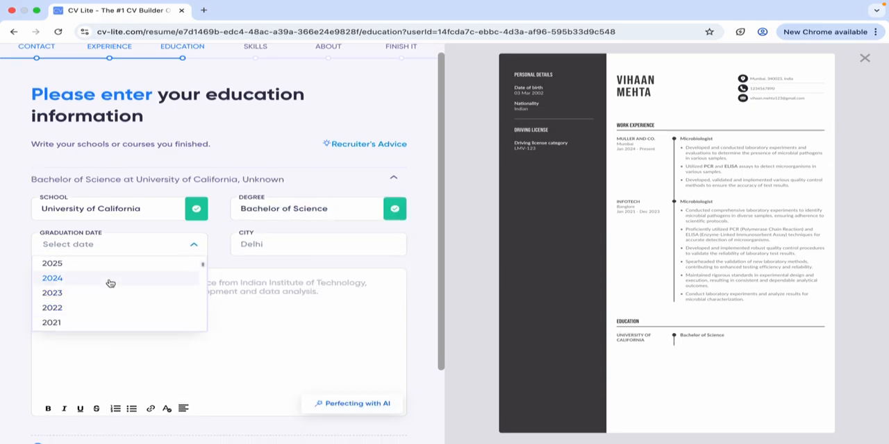
scroll(100, 278, "down", 2)
scroll(100, 278, "down", 2)
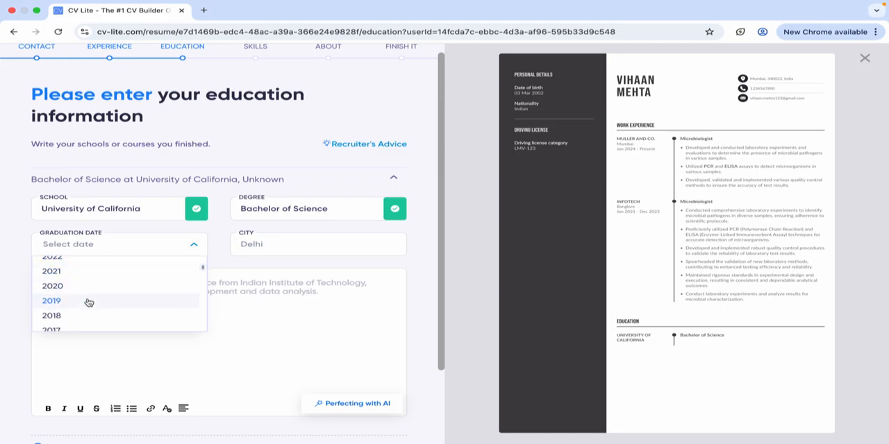
left_click(88, 298)
left_click(292, 242)
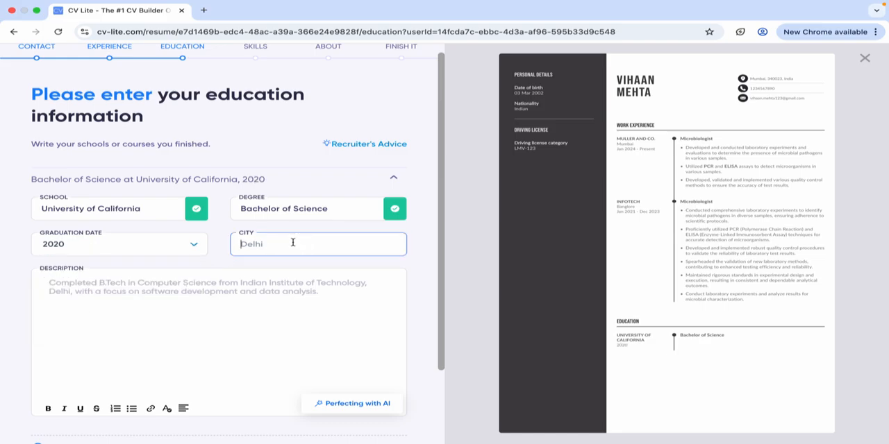
type("California")
Describe the degree as "Completed BSc. Microbiolgy from University of California with advanced techniques and experienced working with top tier professionals".
left_click(260, 283)
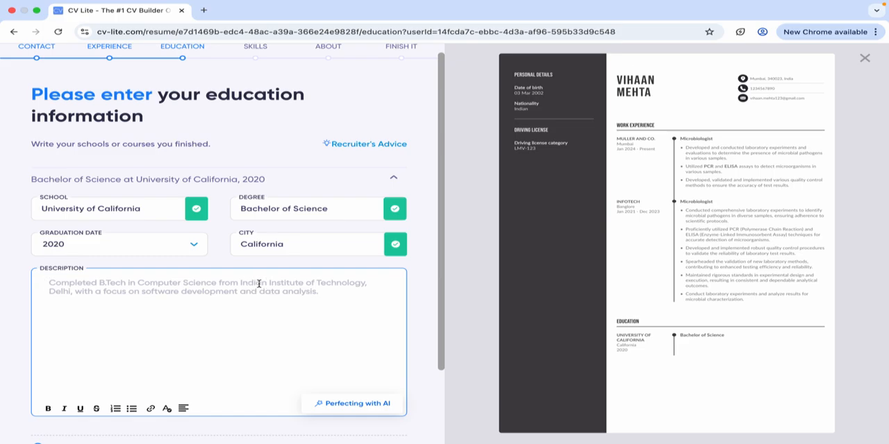
type("Comple")
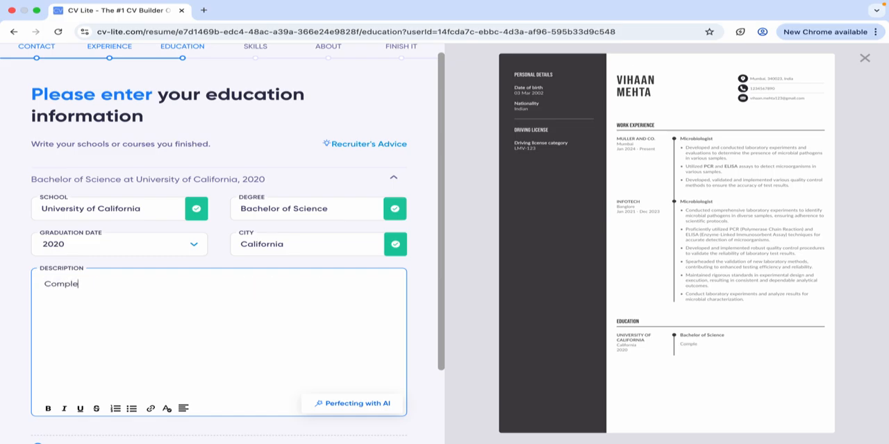
type("tes")
key("BackSpace")
type("d")
type("BSc. Microbio")
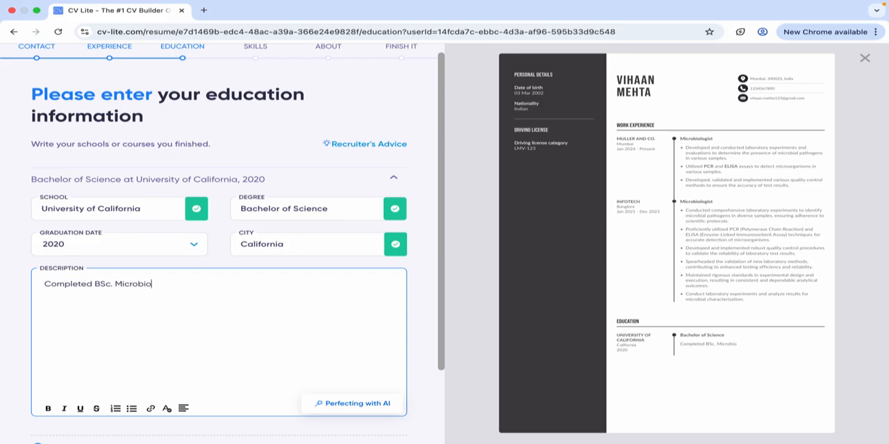
type("lgy from University o")
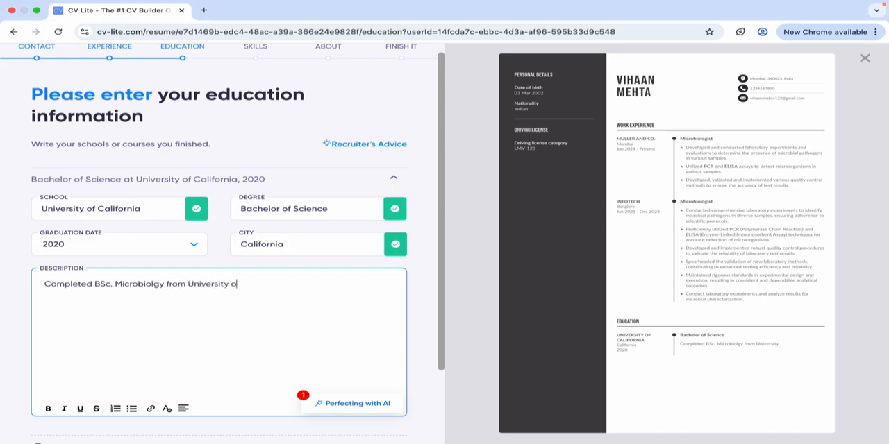
type("f C")
type("alifornia with advanced te")
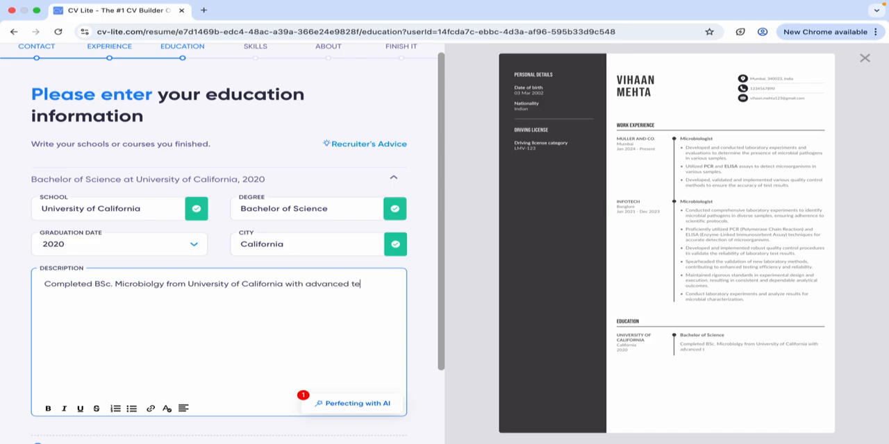
type("chniquse")
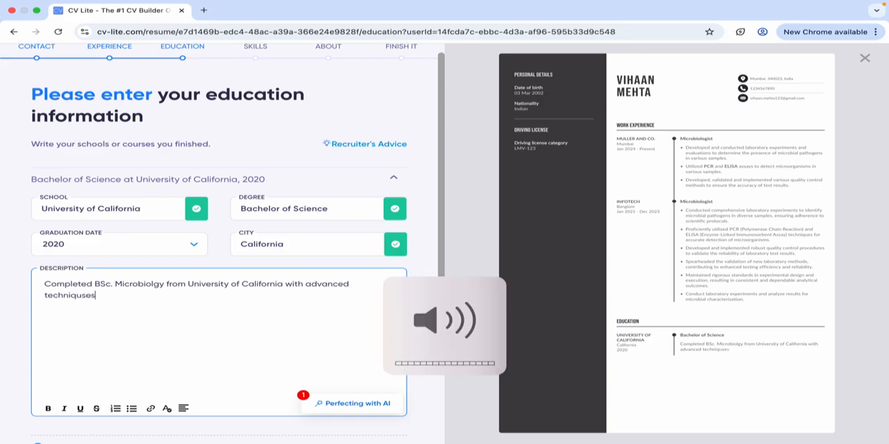
left_click(92, 298)
key("BackSpace")
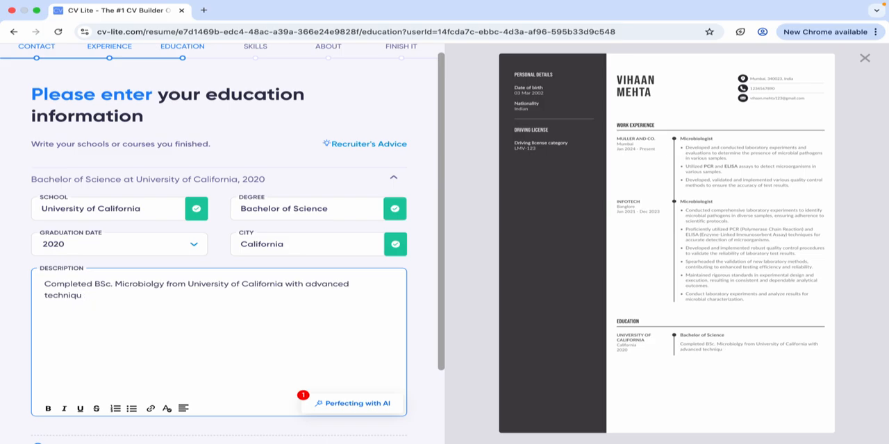
key("BackSpace")
type("qu")
type("es anbs")
type("d ex")
type("perienced ")
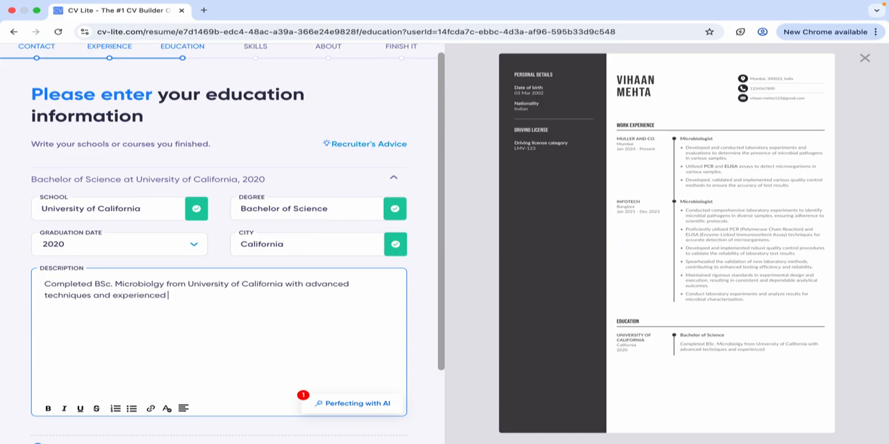
type("working with top tier pro")
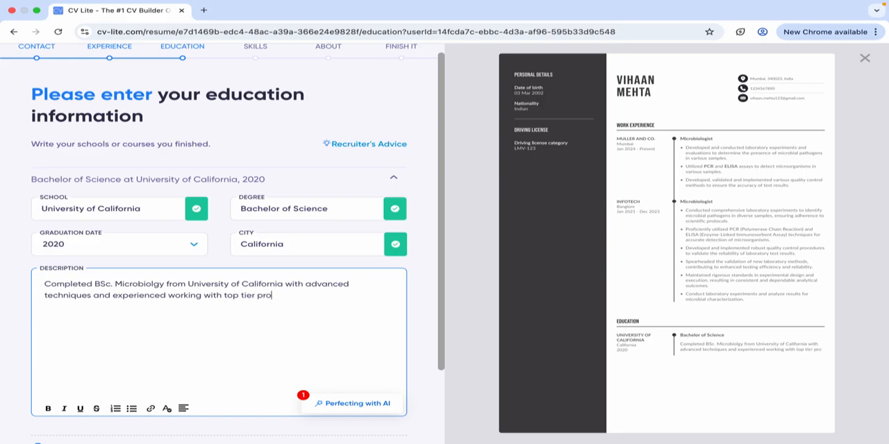
type("essional")
Generate AI suggestions for the Bachelor of Science description and replace its text with the rephrased bullet points.
left_click(354, 405)
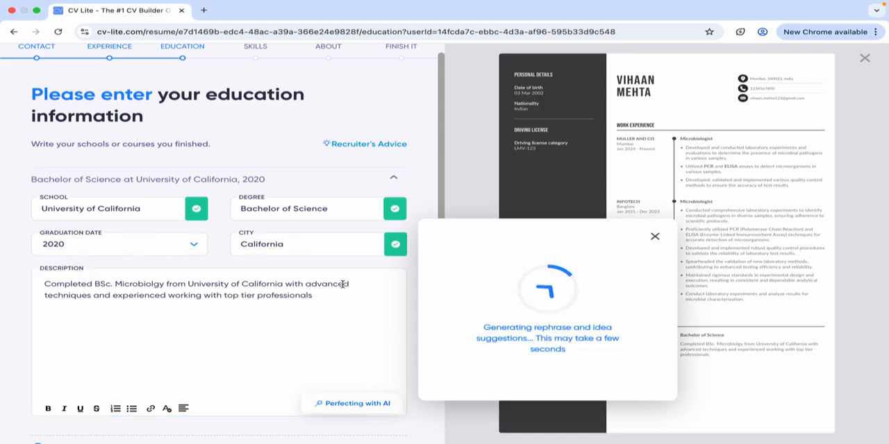
scroll(559, 333, "down", 1)
left_click(537, 298)
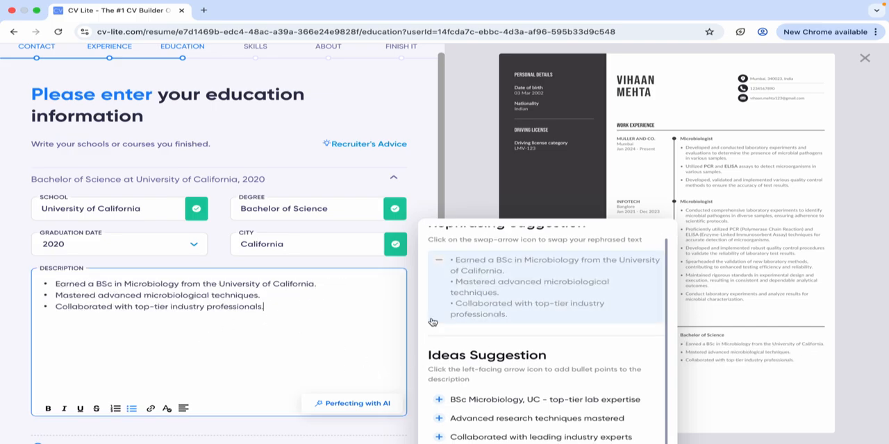
Review the suggested ideas and add "Collaborated with leading industry experts" to the Bachelor of Science description.
scroll(430, 323, "up", 1)
scroll(625, 312, "down", 2)
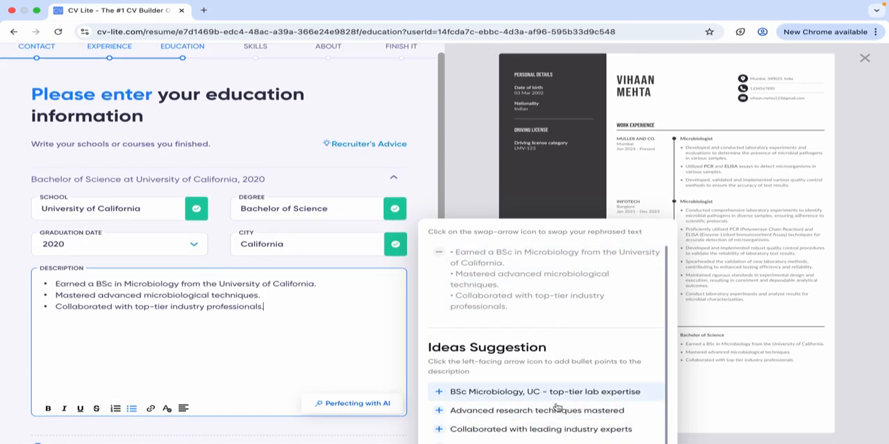
left_click(489, 432)
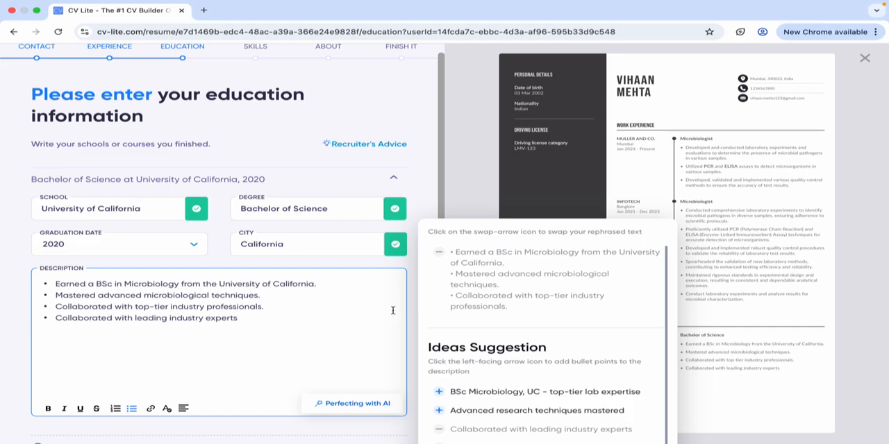
left_click(576, 195)
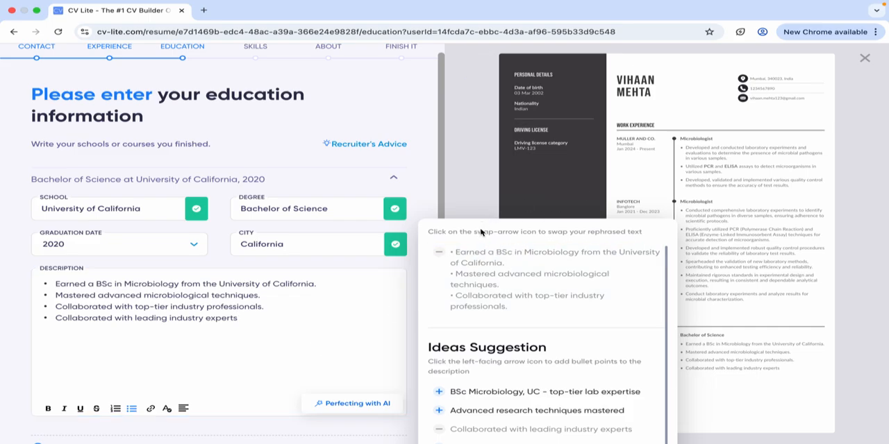
Add a second education entry and set its degree to Master of Science.
scroll(292, 305, "down", 1)
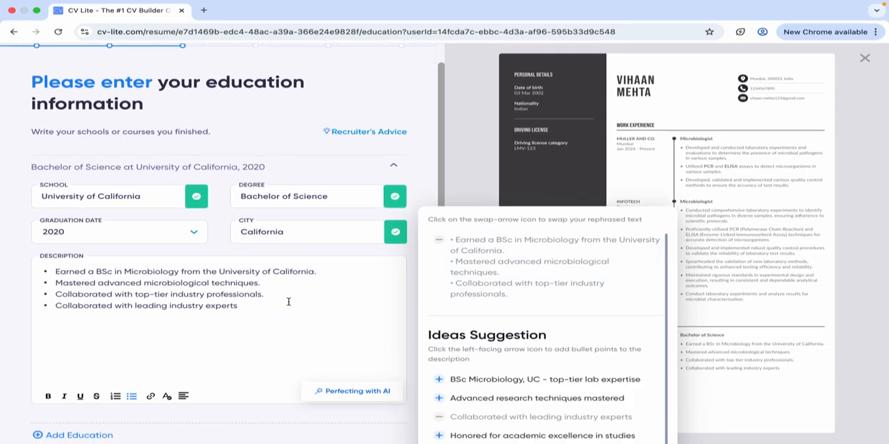
scroll(210, 338, "down", 3)
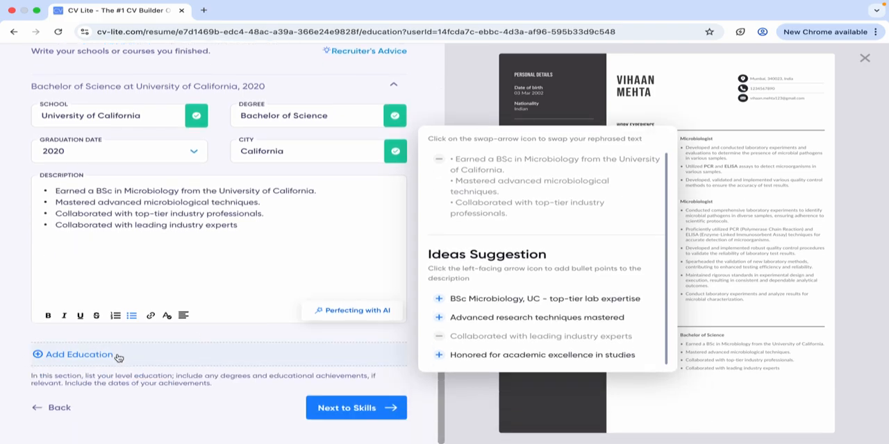
left_click(156, 366)
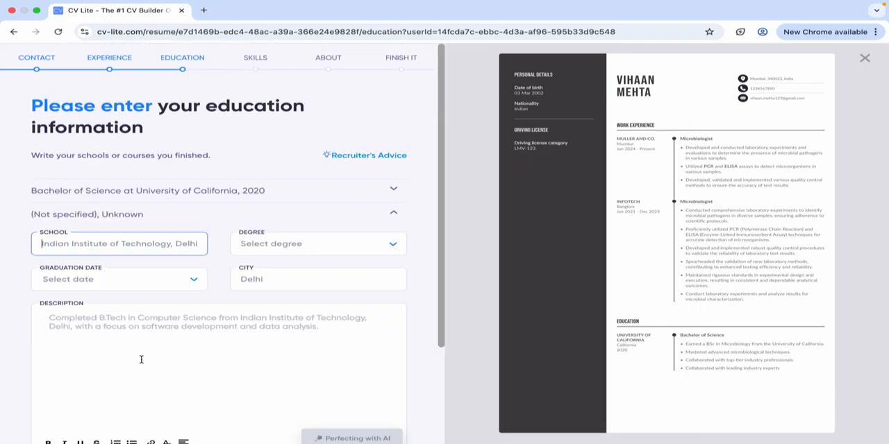
left_click(269, 244)
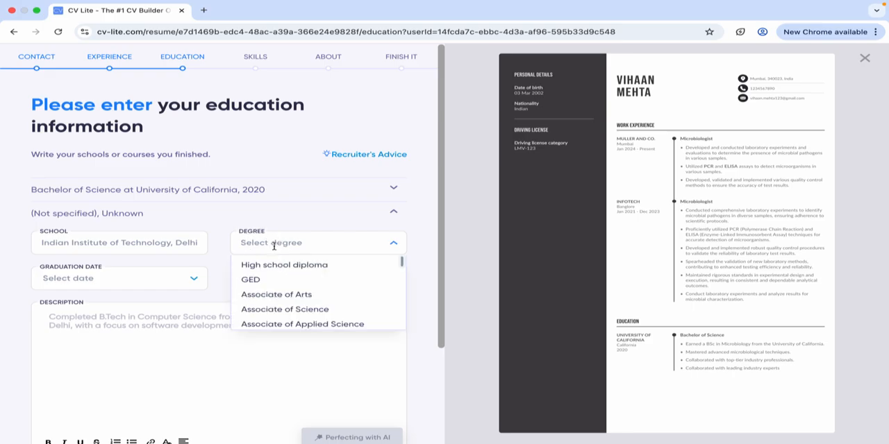
scroll(270, 327, "down", 4)
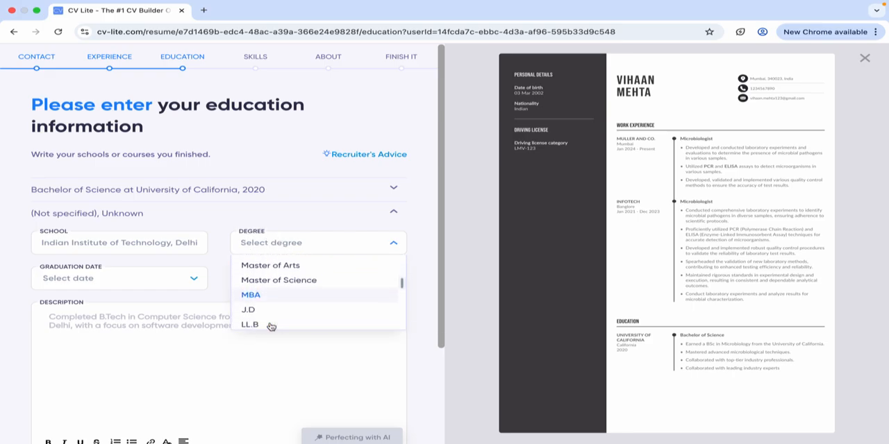
left_click(272, 282)
scroll(269, 308, "down", 1)
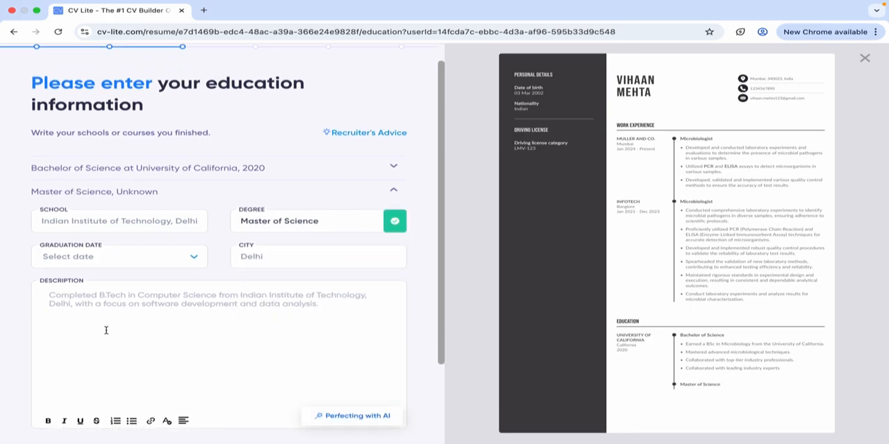
Delete the Master of Science entry from the education section and confirm its removal.
scroll(108, 359, "down", 1)
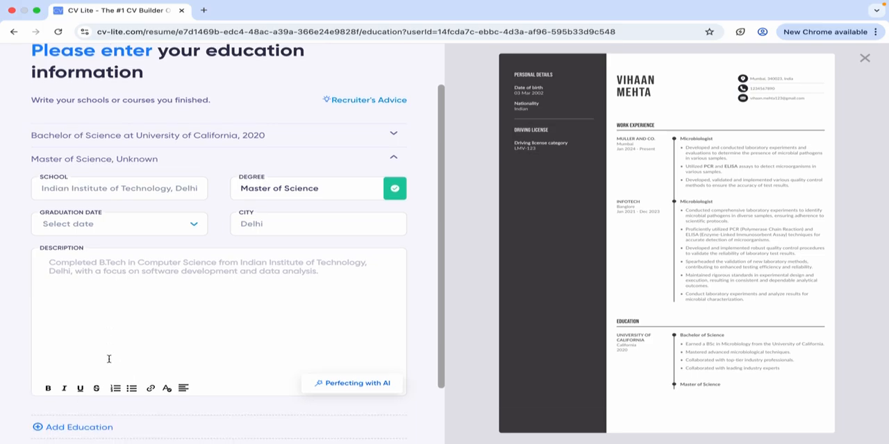
scroll(125, 264, "down", 2)
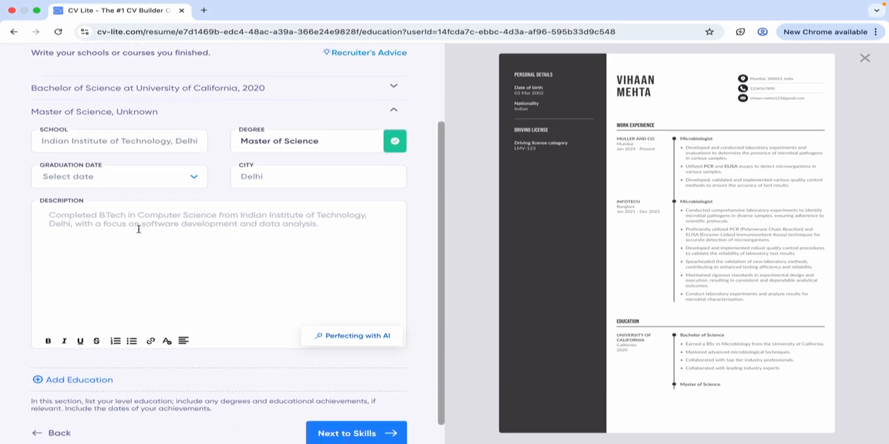
left_click(386, 141)
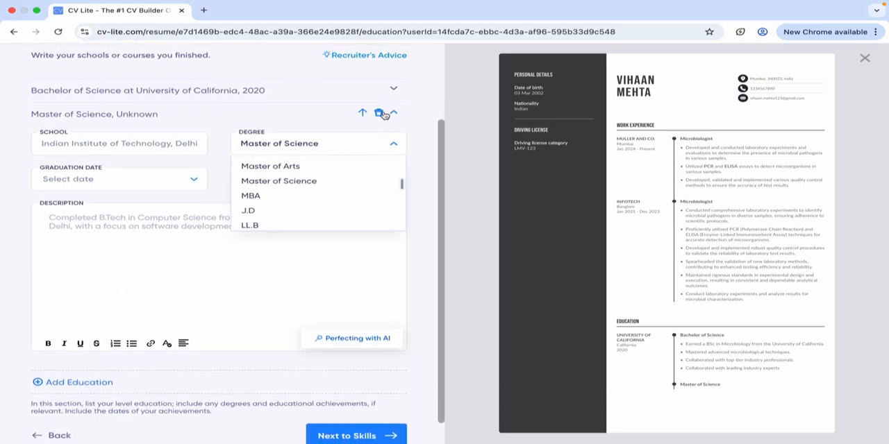
left_click(377, 114)
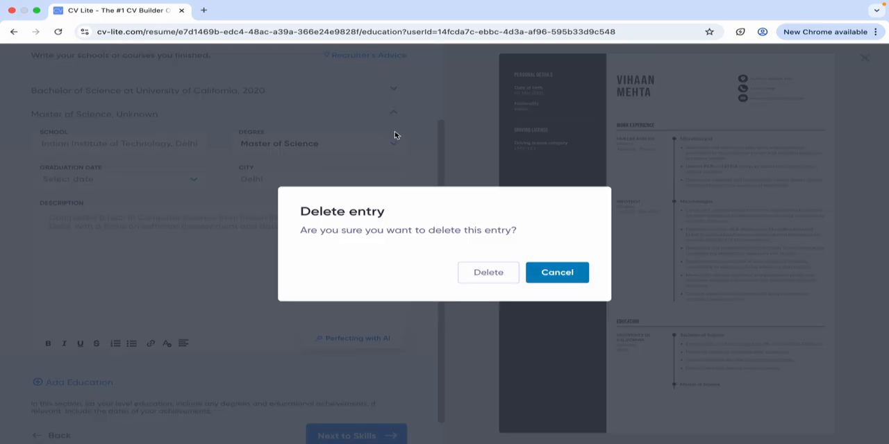
left_click(500, 274)
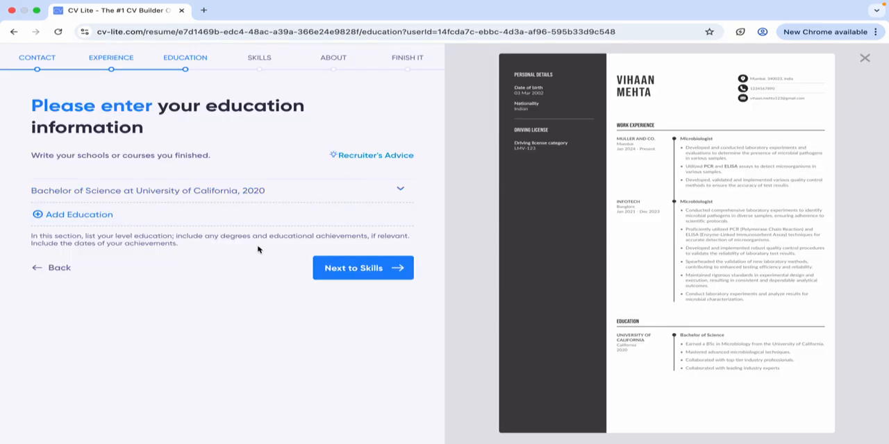
Continue to skills and manually add Enzyme Assays, Adaptability, Critical Thinking, Spectrophotometry, Electron Microscopy and Genomic Sequencing.
left_click(359, 266)
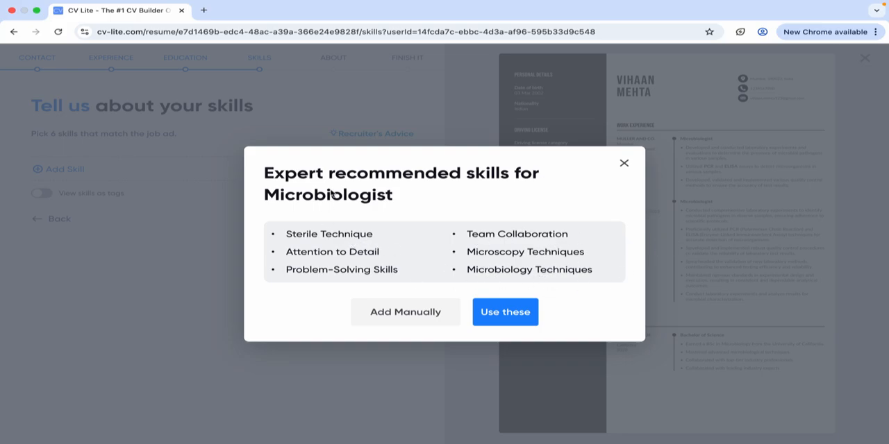
left_click(413, 319)
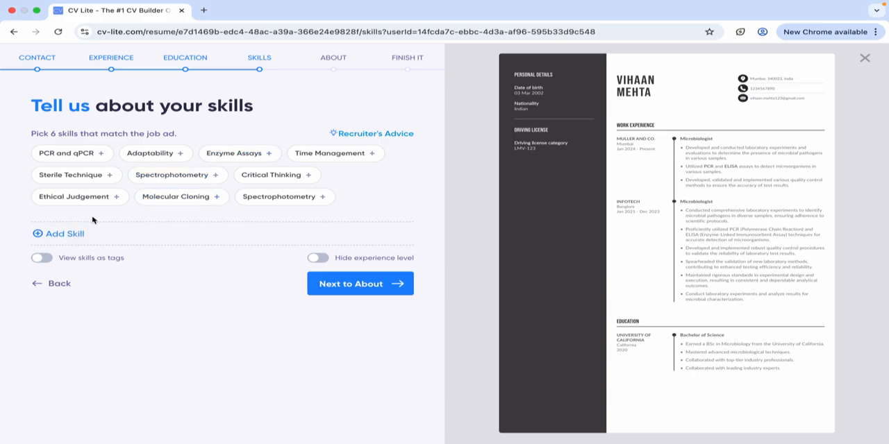
left_click(221, 153)
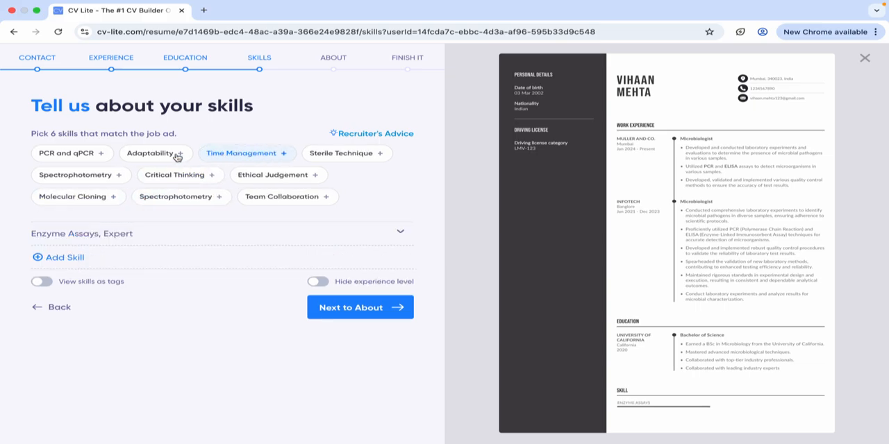
left_click(182, 153)
left_click(160, 174)
left_click(74, 174)
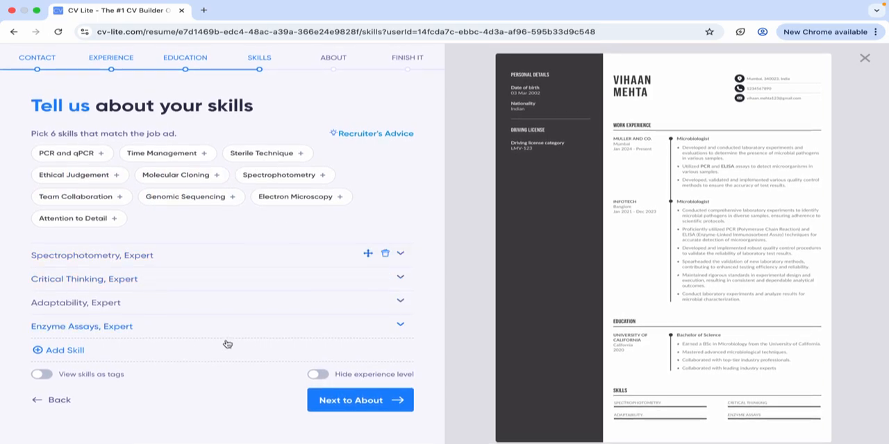
left_click(281, 197)
left_click(227, 200)
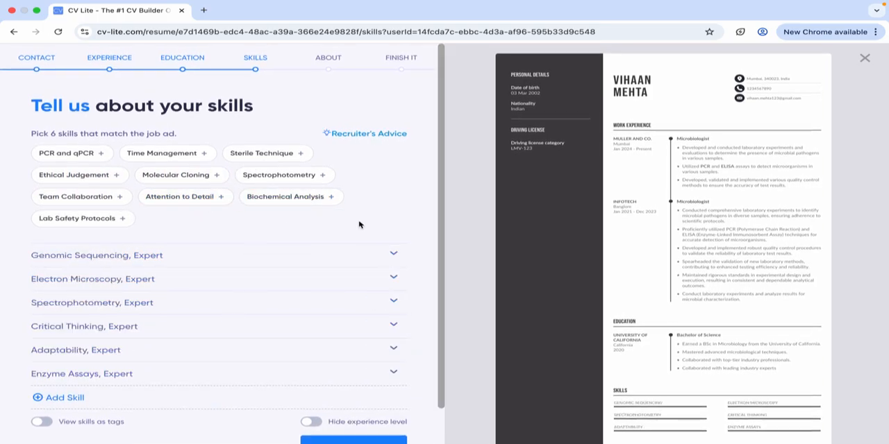
Return to the skills section after opening the summary section and set the Genomic Sequencing level to Experienced.
scroll(361, 237, "down", 1)
scroll(572, 278, "down", 1)
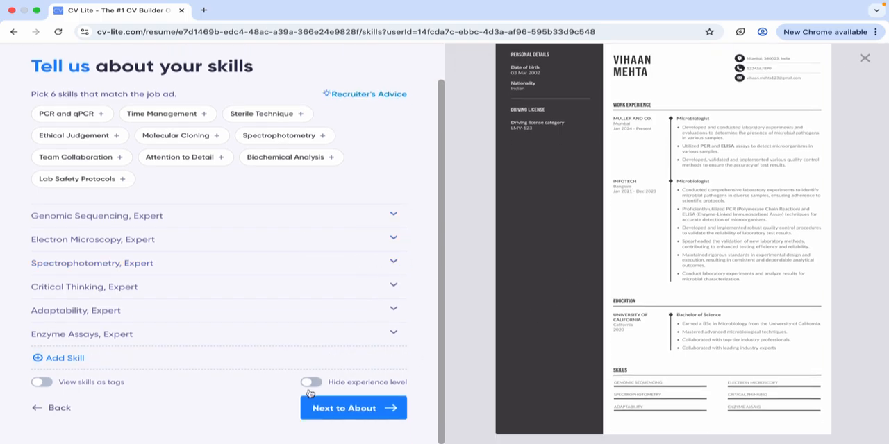
left_click(344, 409)
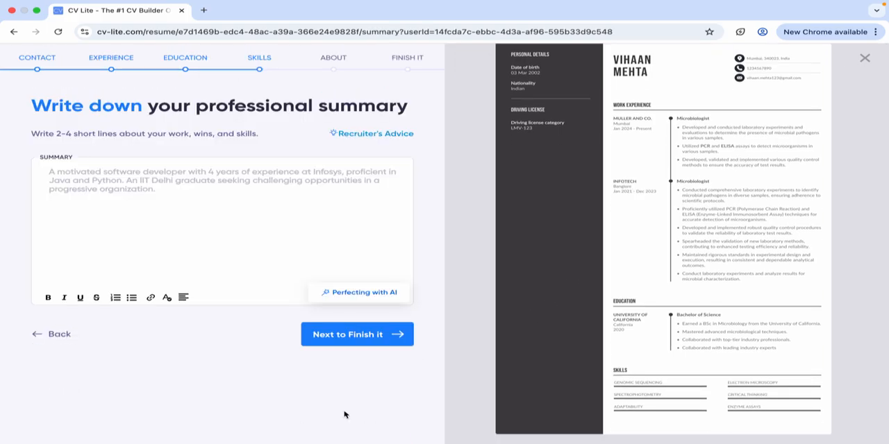
left_click(255, 63)
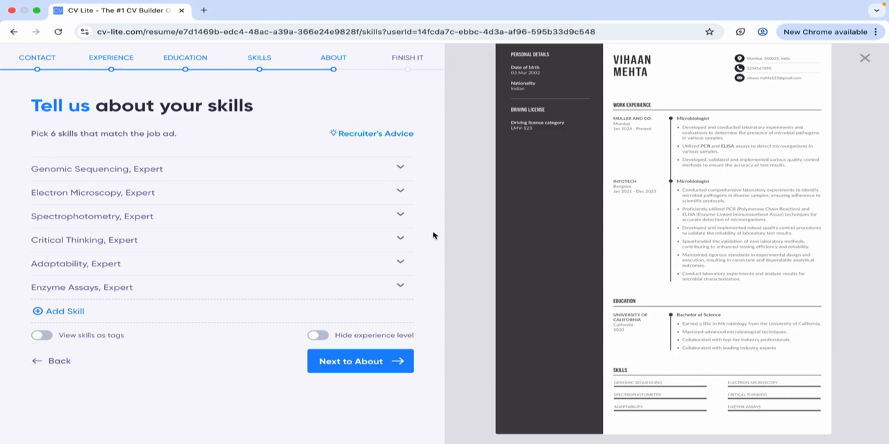
left_click(408, 169)
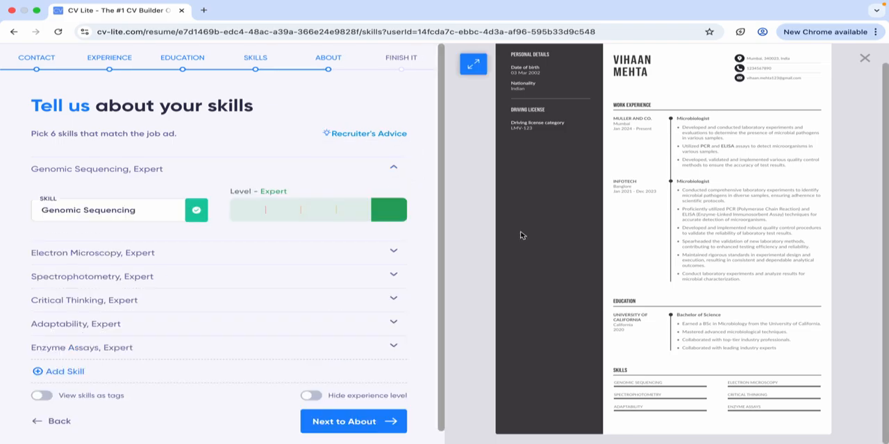
left_click(307, 207)
left_click(338, 220)
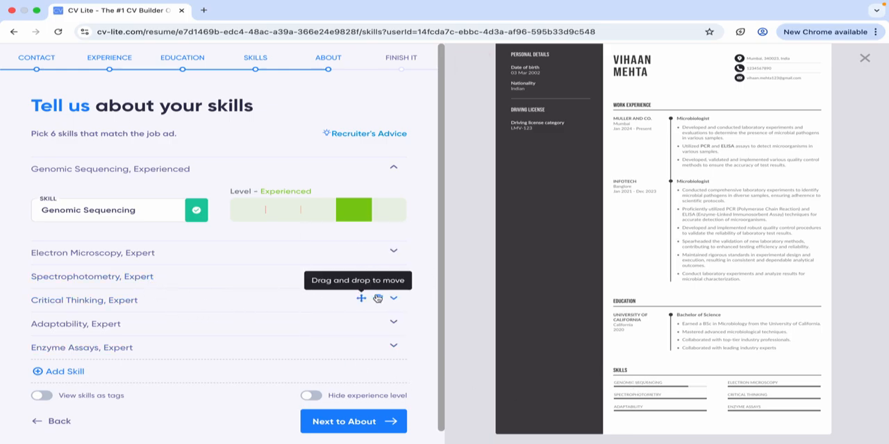
Expand the Critical Thinking and Spectrophotometry entries to check their skill levels.
left_click(399, 300)
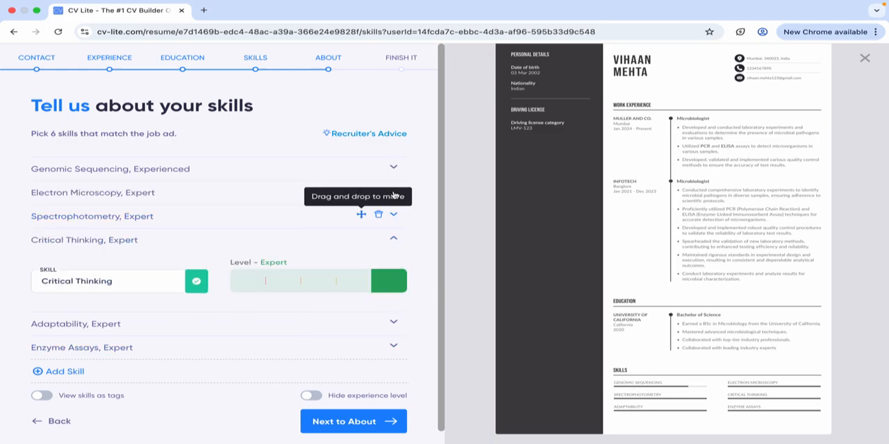
left_click(393, 216)
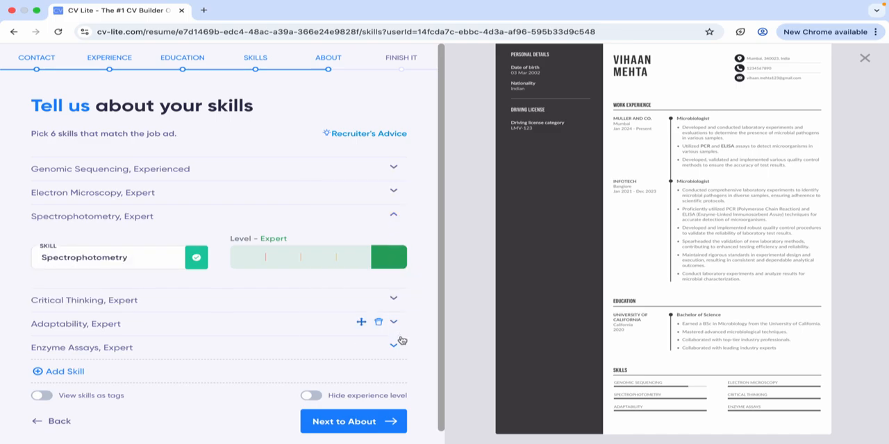
Try displaying the skills as tags and hiding their experience levels, switching each option back off.
scroll(398, 340, "down", 1)
left_click(40, 382)
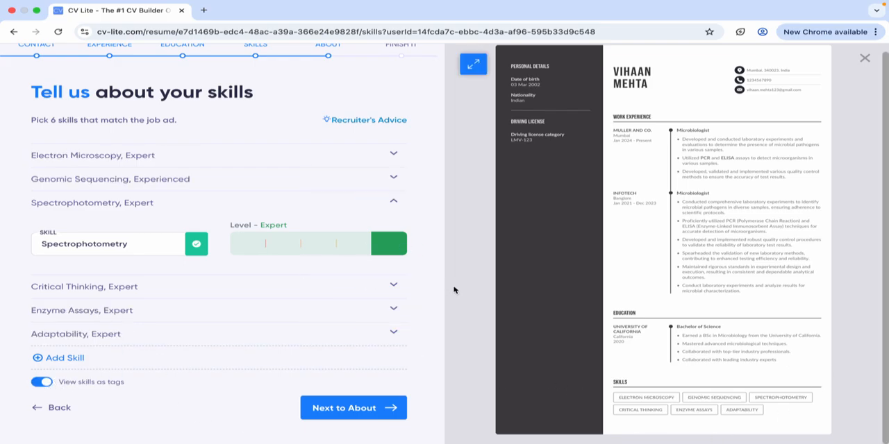
left_click(39, 379)
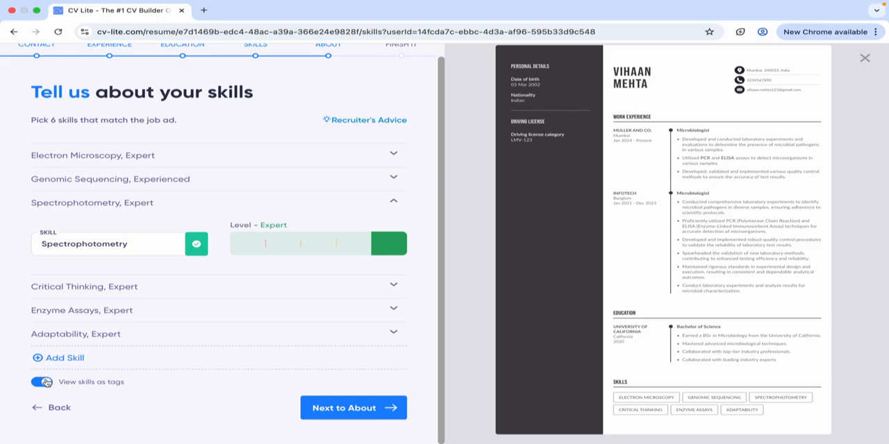
left_click(42, 382)
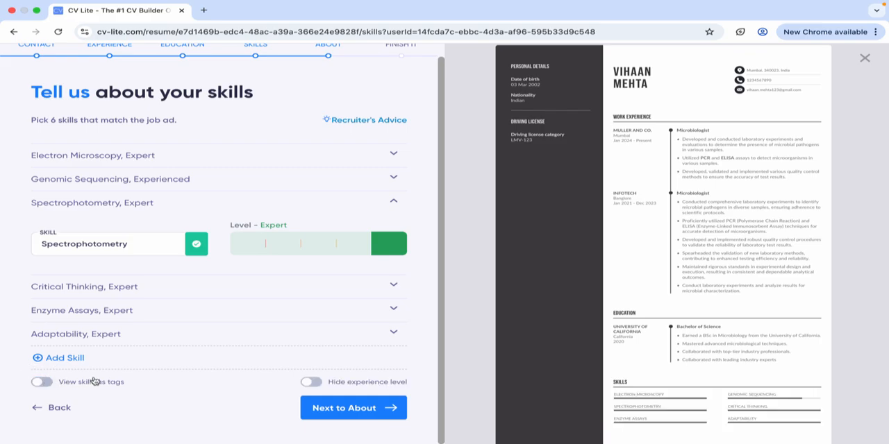
left_click(312, 384)
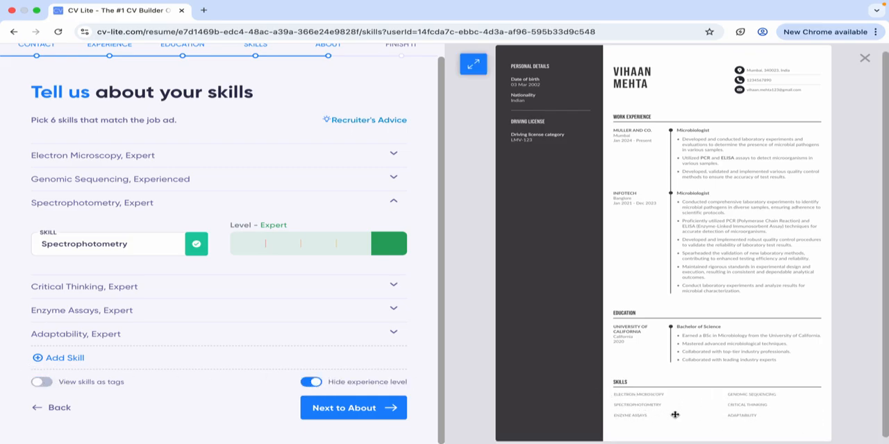
left_click(311, 384)
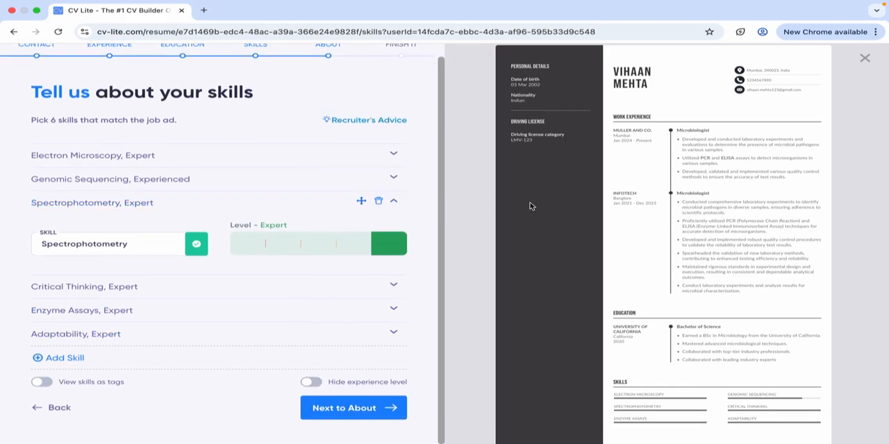
Continue to the professional summary, generate an AI suggestion, insert the Dynamic Microbiologist text and check it in the resume preview.
left_click(396, 410)
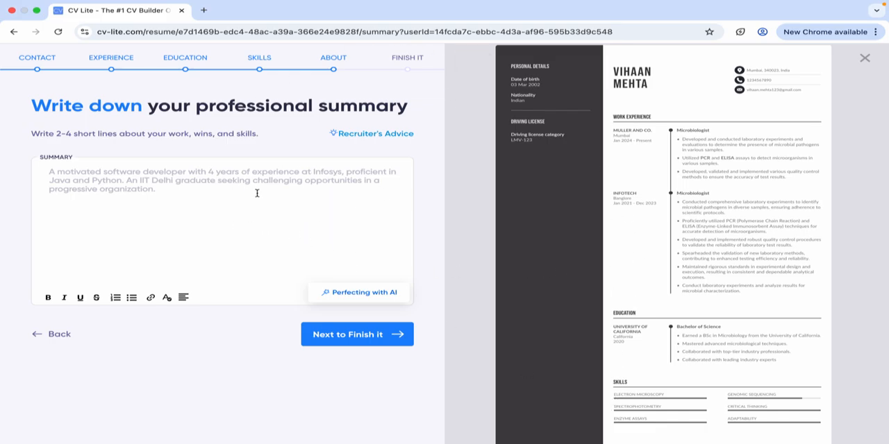
left_click(329, 294)
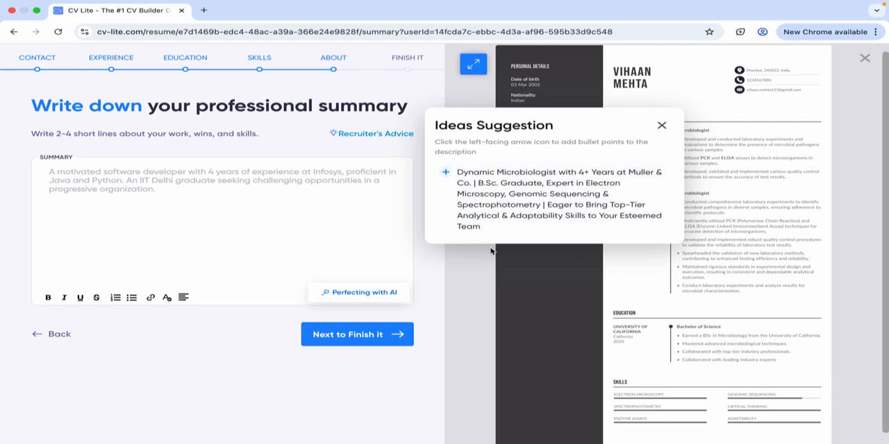
left_click(545, 174)
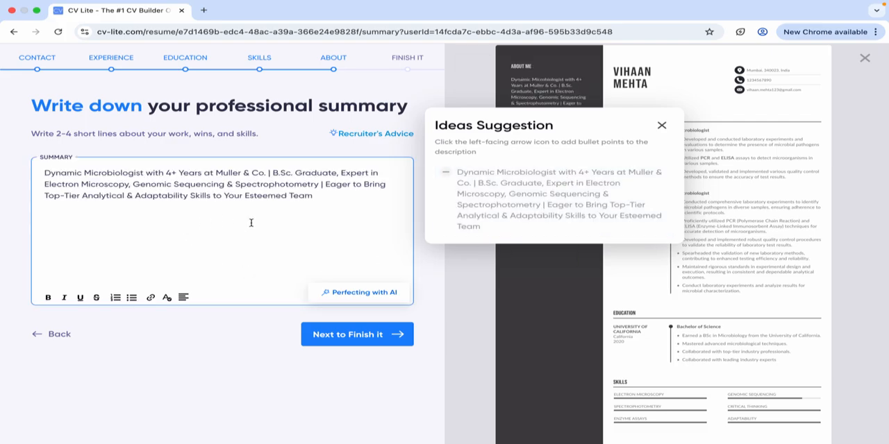
left_click(662, 128)
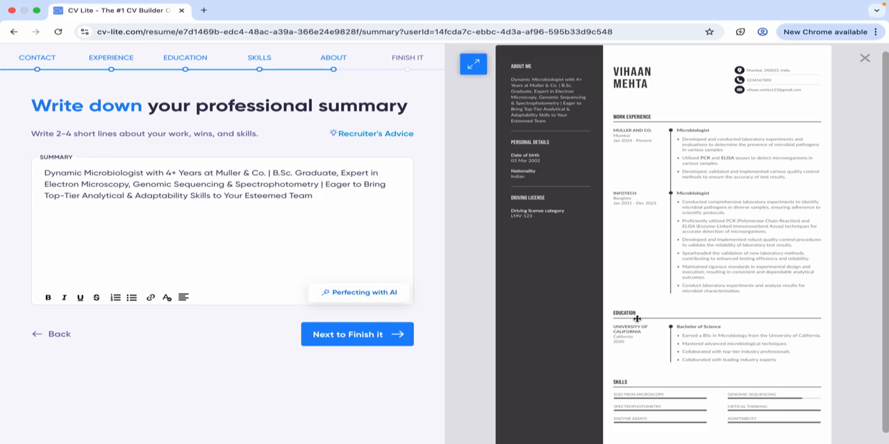
scroll(533, 325, "down", 1)
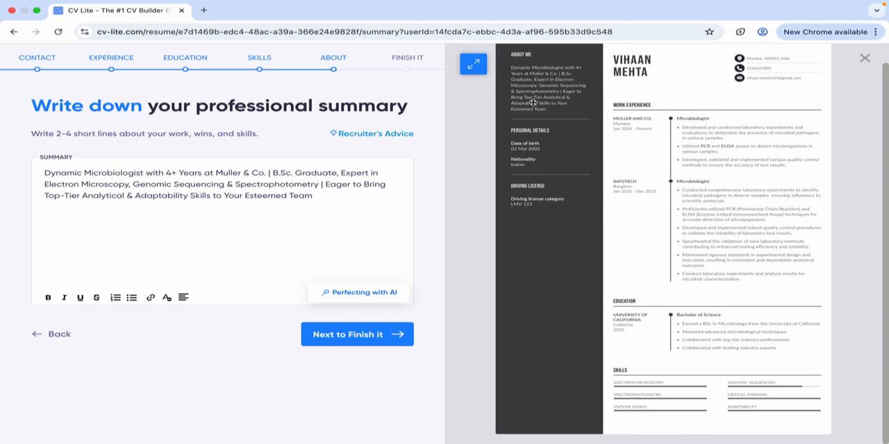
scroll(552, 76, "up", 2)
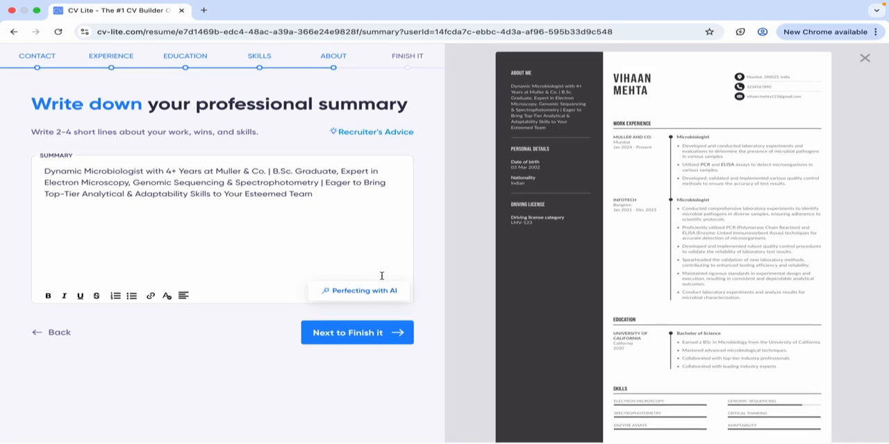
Continue to the final section, upload the woman's portrait JPG from the Desktop folder as the profile picture and save it.
left_click(379, 336)
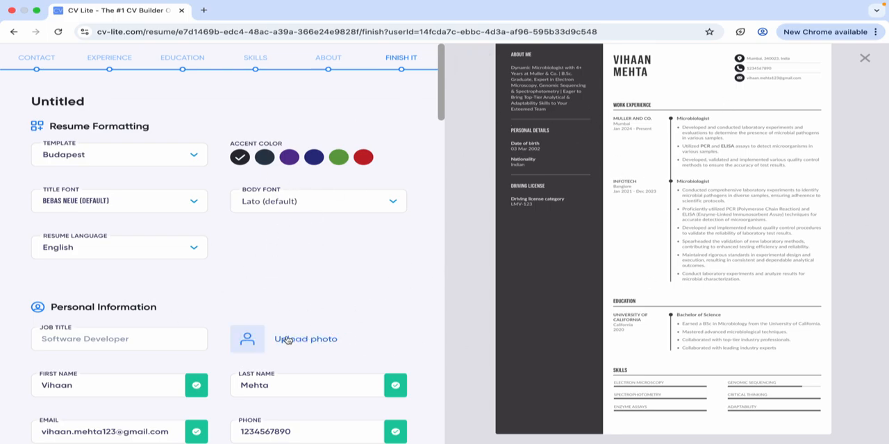
left_click(250, 340)
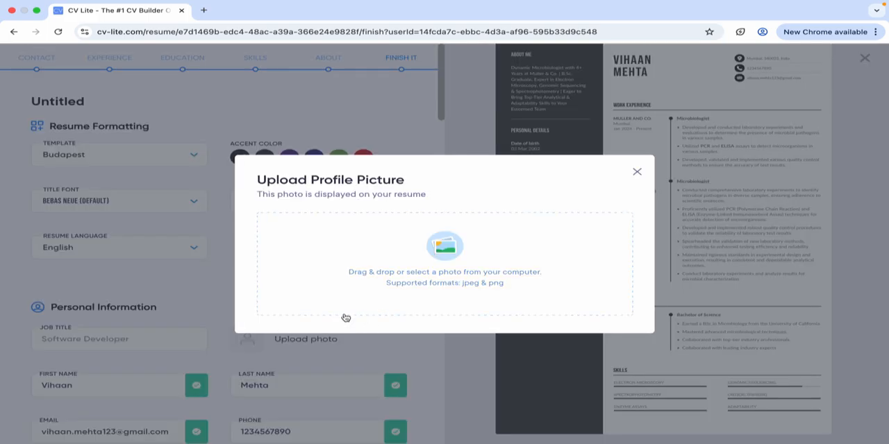
left_click(403, 290)
scroll(337, 212, "down", 2)
scroll(337, 212, "down", 3)
scroll(337, 212, "up", 3)
left_click(243, 184)
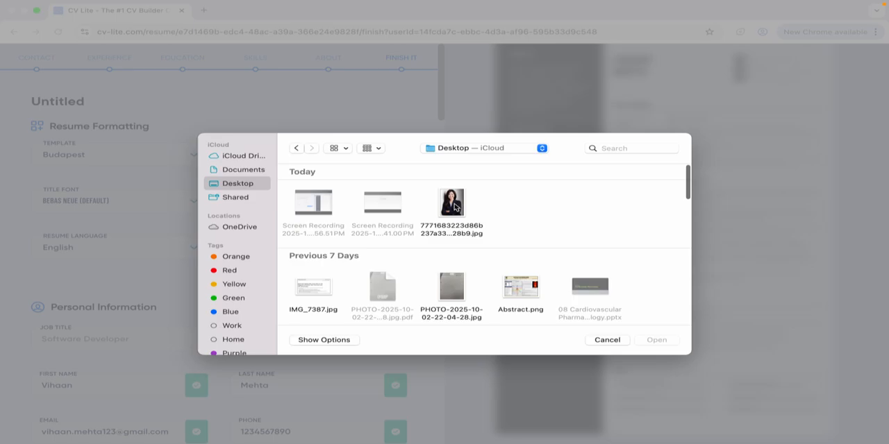
left_click(457, 205)
left_click(654, 340)
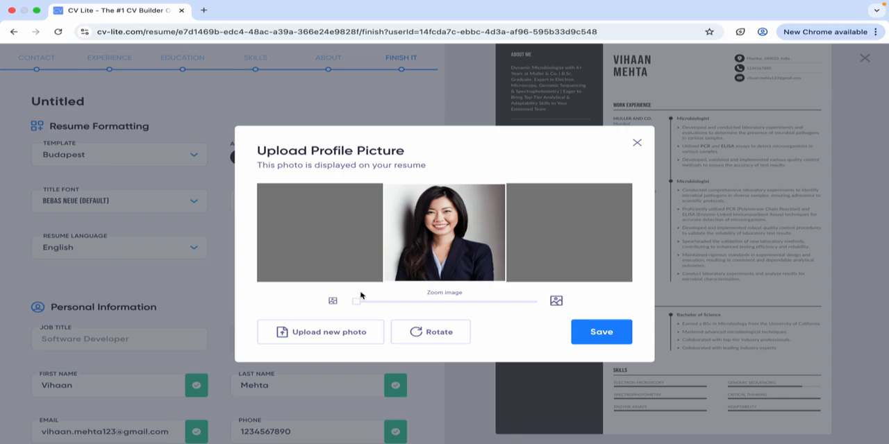
left_click_drag(357, 301, 330, 300)
left_click(592, 332)
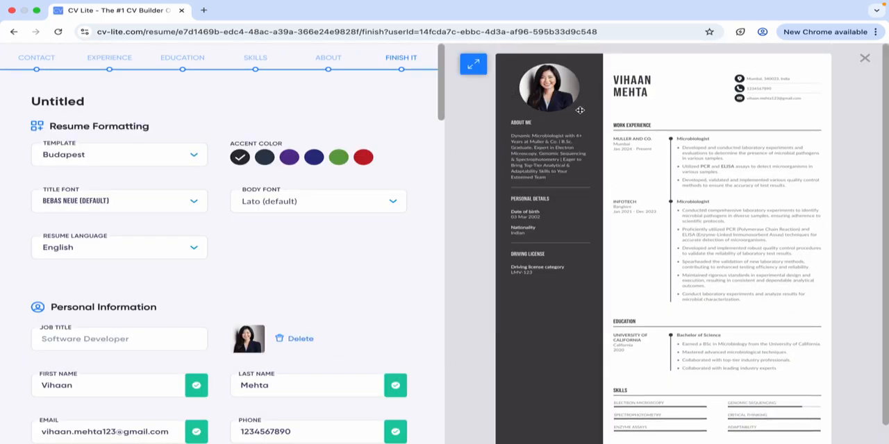
left_click(102, 160)
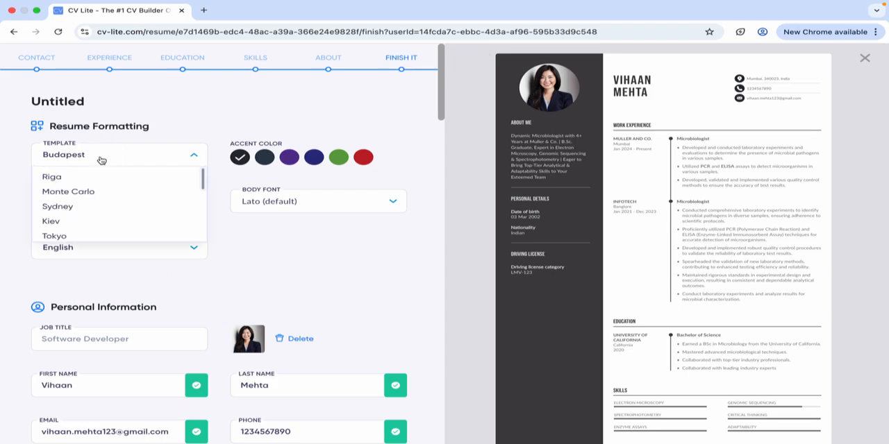
left_click(153, 154)
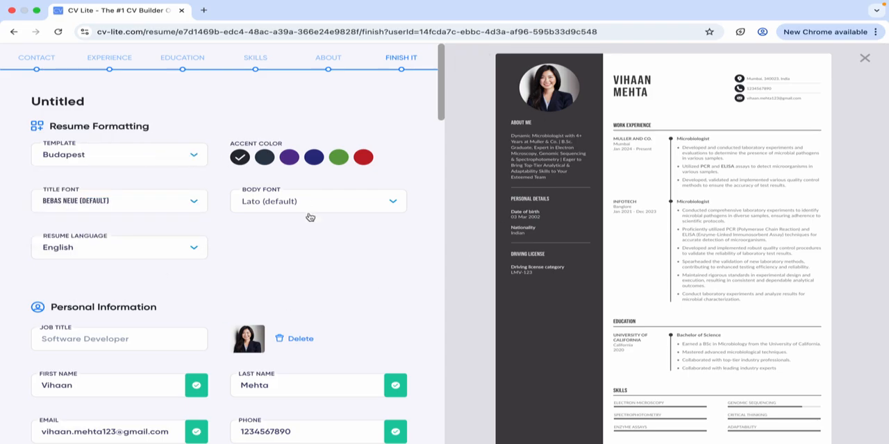
Look through the final page from the formatting options to the additional blocks.
scroll(389, 291, "down", 1)
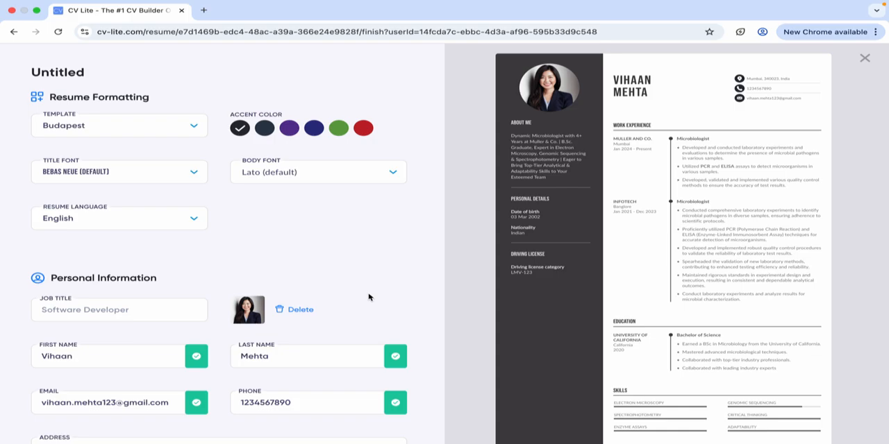
scroll(267, 286, "down", 15)
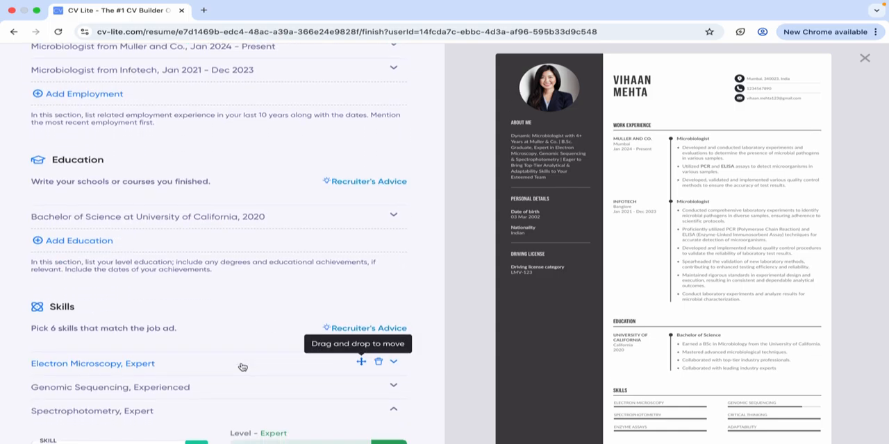
scroll(242, 366, "down", 8)
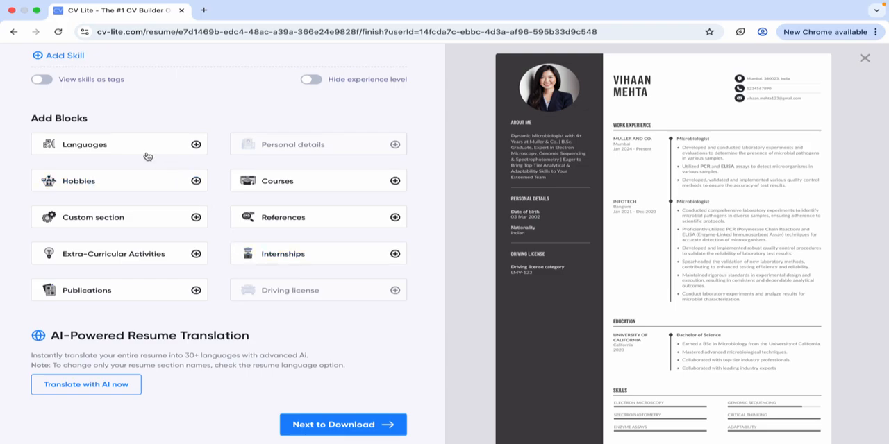
scroll(136, 143, "up", 15)
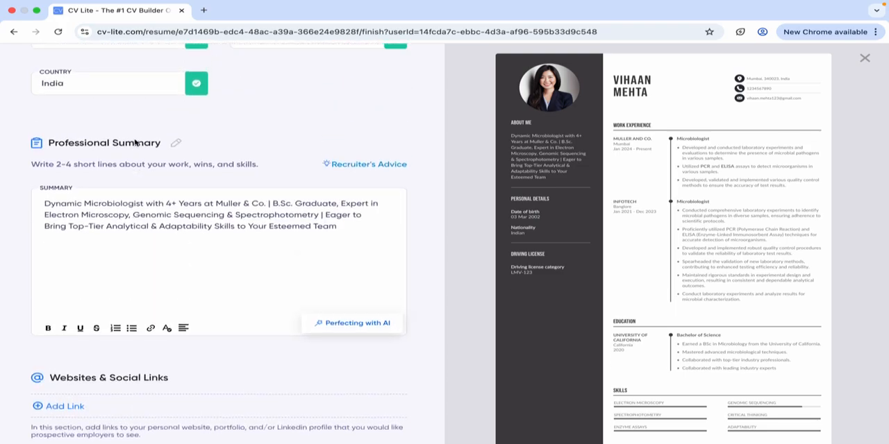
scroll(135, 141, "up", 3)
scroll(213, 404, "up", 5)
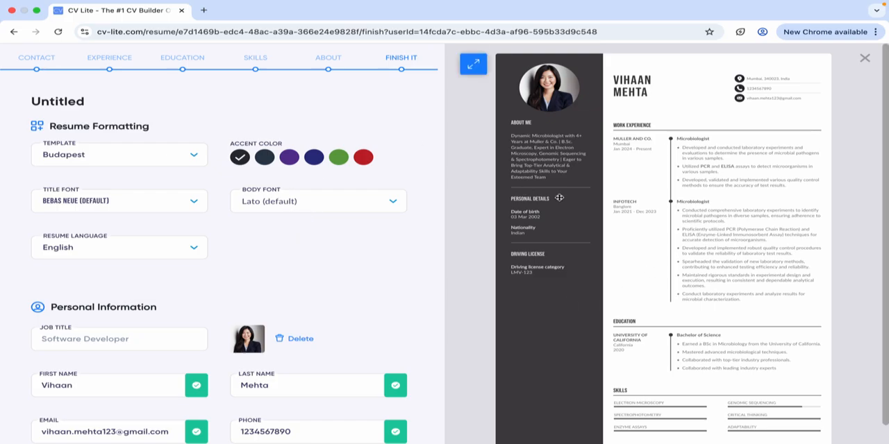
Try Calibri as the resume's title font.
left_click(139, 203)
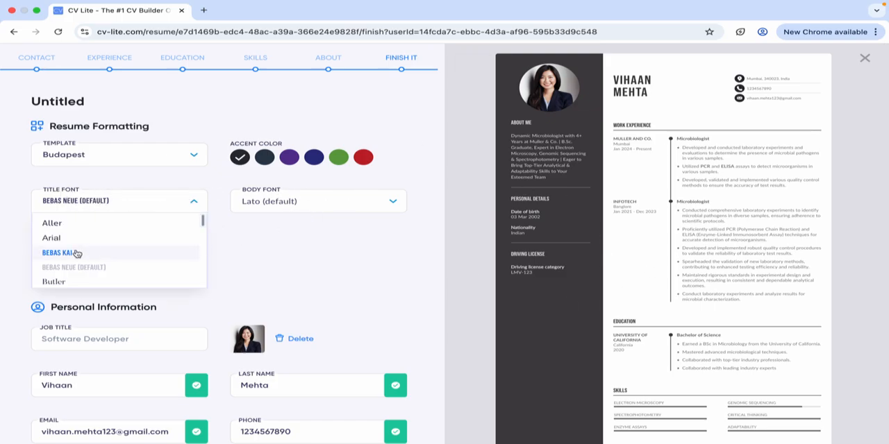
scroll(115, 250, "down", 1)
left_click(133, 254)
left_click(133, 258)
Look through the available title fonts and set the title font to Bebas Kai.
left_click(149, 196)
scroll(149, 263, "down", 2)
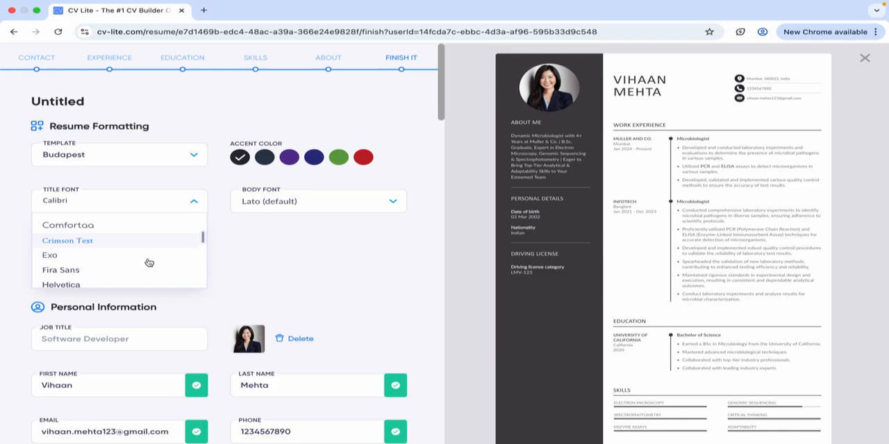
scroll(148, 284, "down", 3)
scroll(149, 284, "down", 6)
scroll(148, 215, "up", 10)
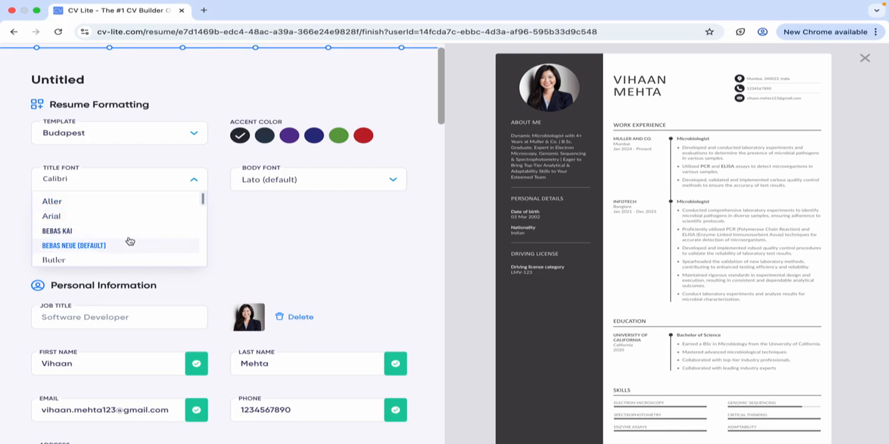
left_click(127, 231)
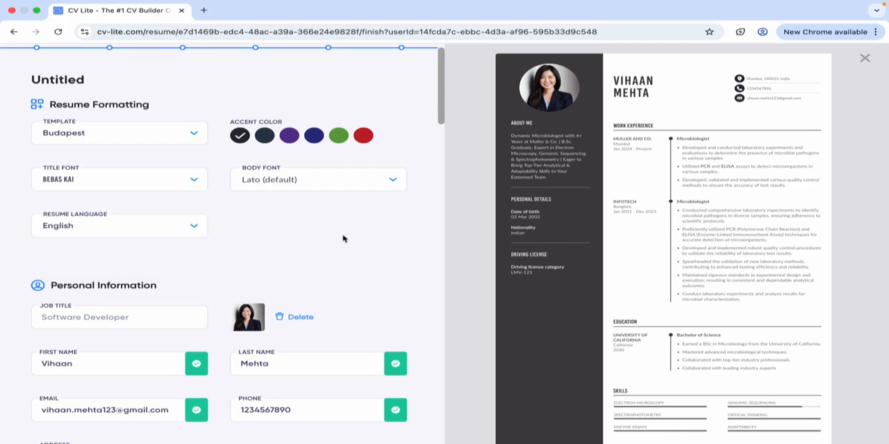
Look through the available resume languages and try Spanish for the resume's section names.
scroll(356, 184, "down", 1)
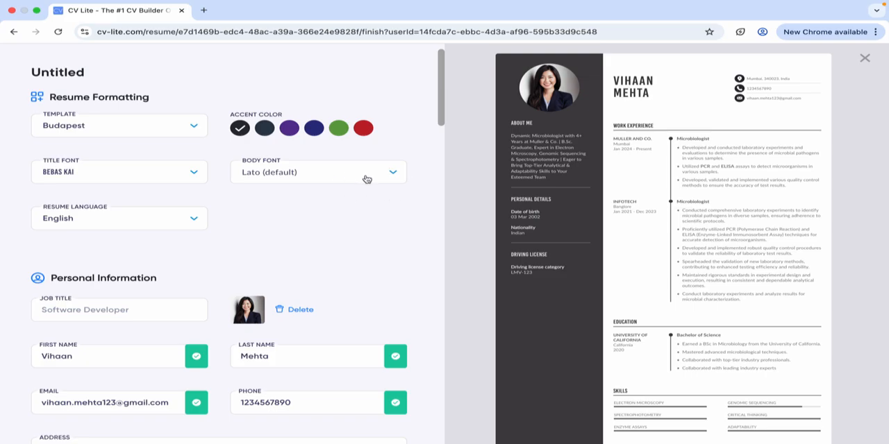
left_click(169, 227)
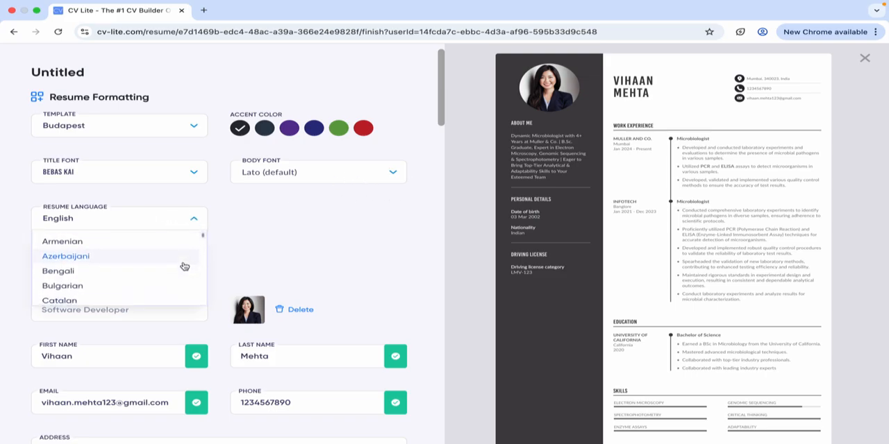
scroll(470, 254, "down", 2)
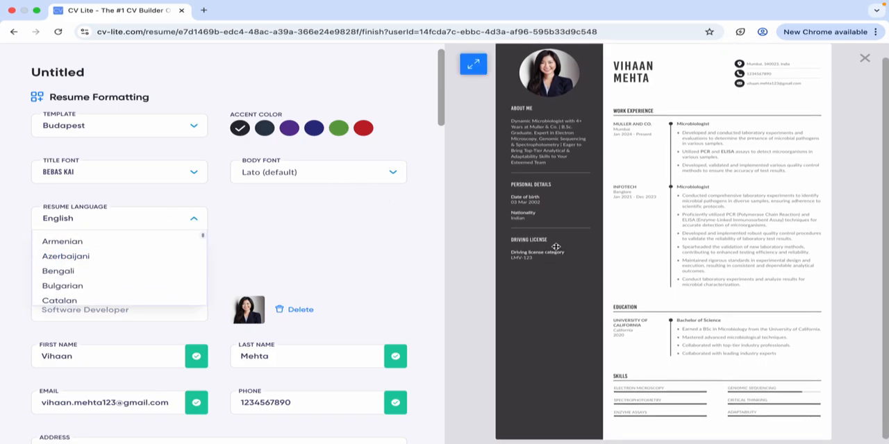
scroll(49, 275, "up", 1)
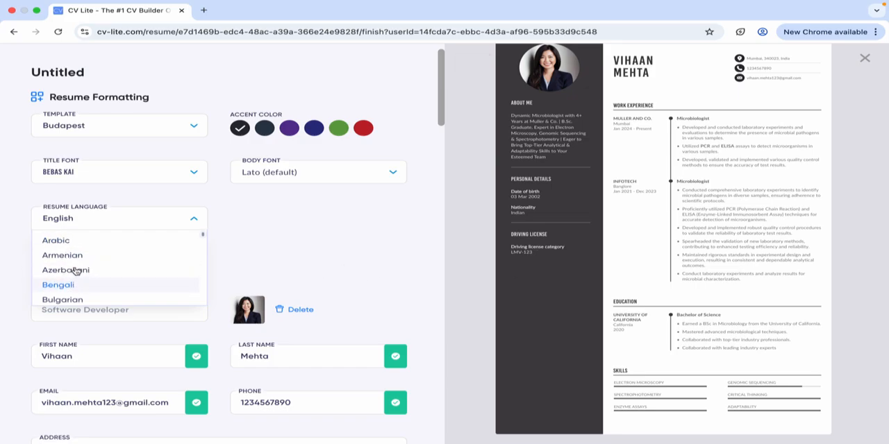
scroll(73, 258, "down", 2)
scroll(73, 258, "down", 1)
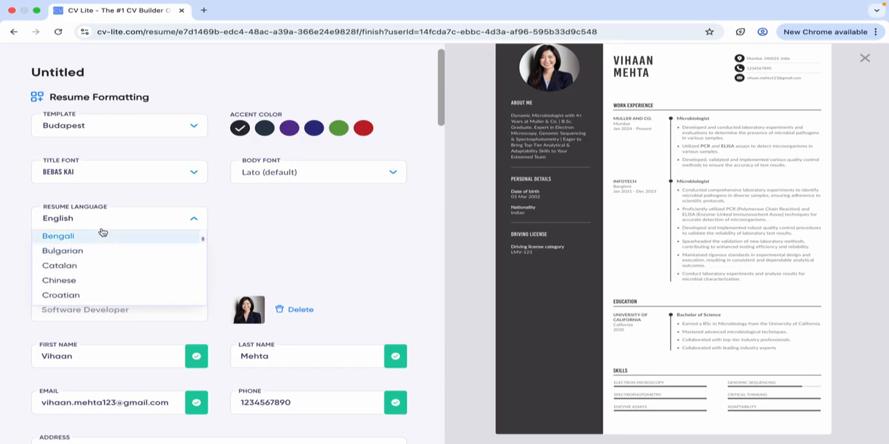
scroll(89, 280, "down", 5)
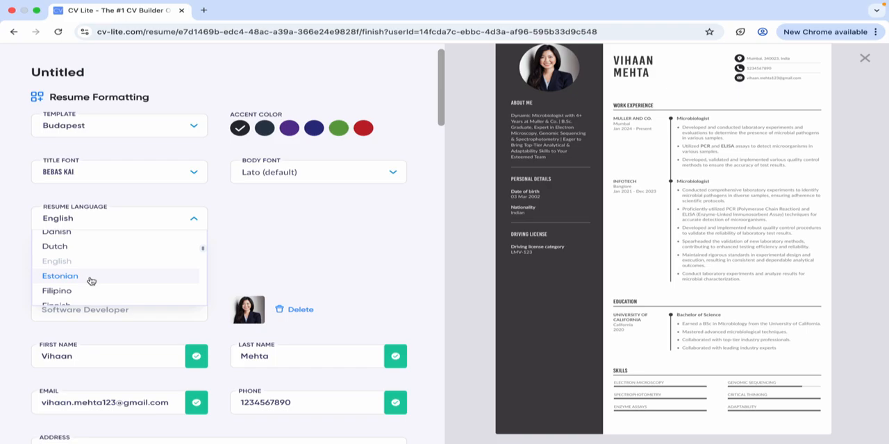
scroll(91, 280, "down", 9)
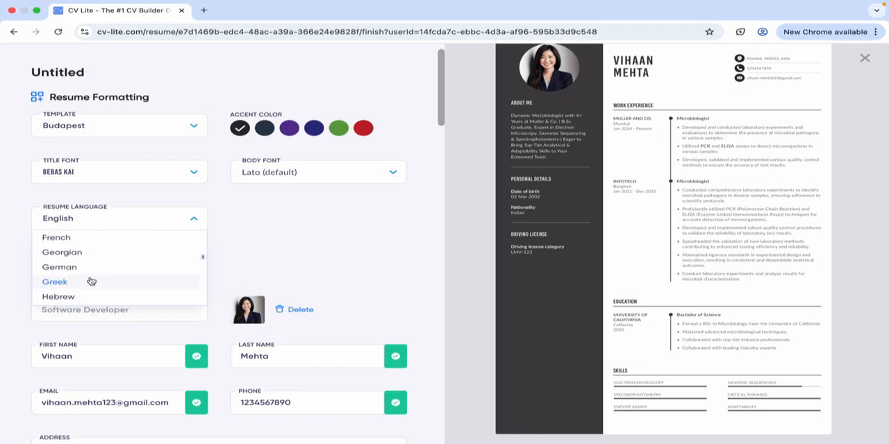
scroll(90, 281, "down", 10)
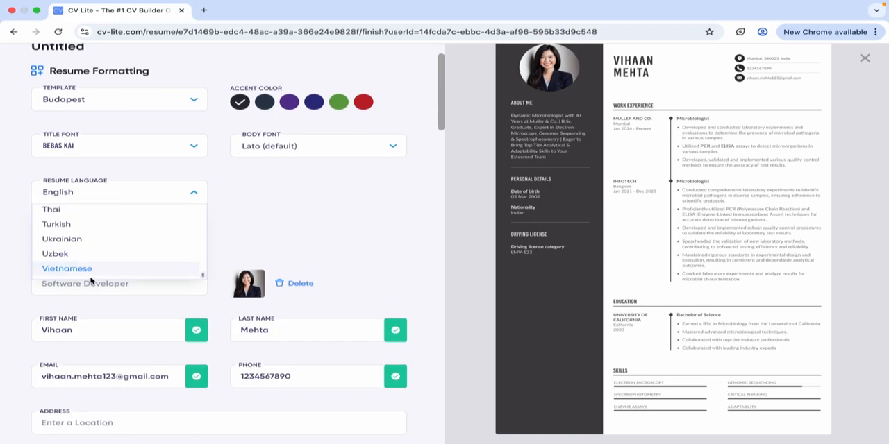
scroll(99, 253, "up", 2)
scroll(99, 253, "up", 1)
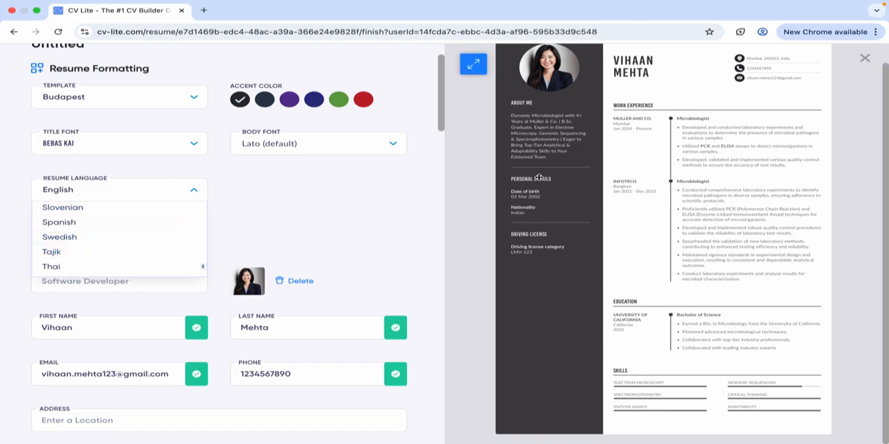
left_click(88, 224)
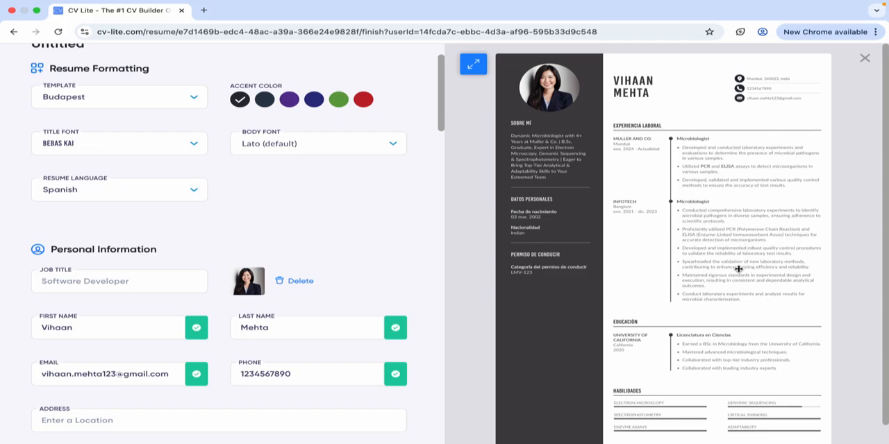
Set the resume language back to English.
left_click(72, 189)
scroll(120, 247, "up", 2)
scroll(119, 246, "up", 5)
scroll(106, 246, "down", 3)
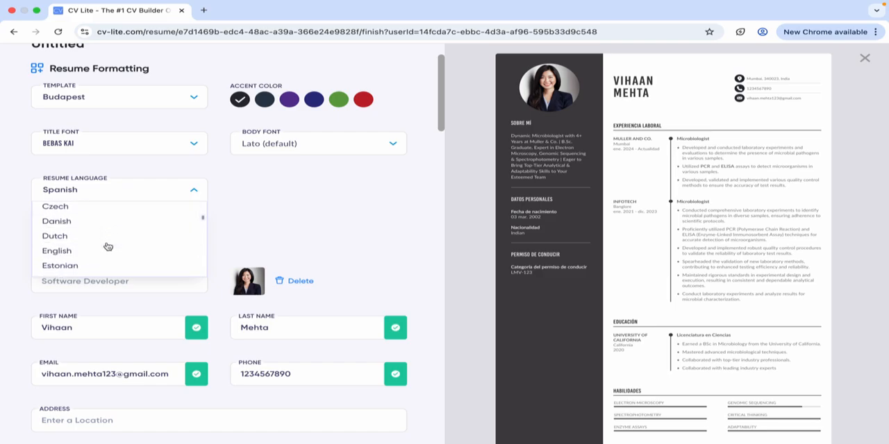
left_click(83, 221)
Review the personal information, summary, social links and personal details, including the empty marital status and visa status fields.
scroll(318, 258, "down", 3)
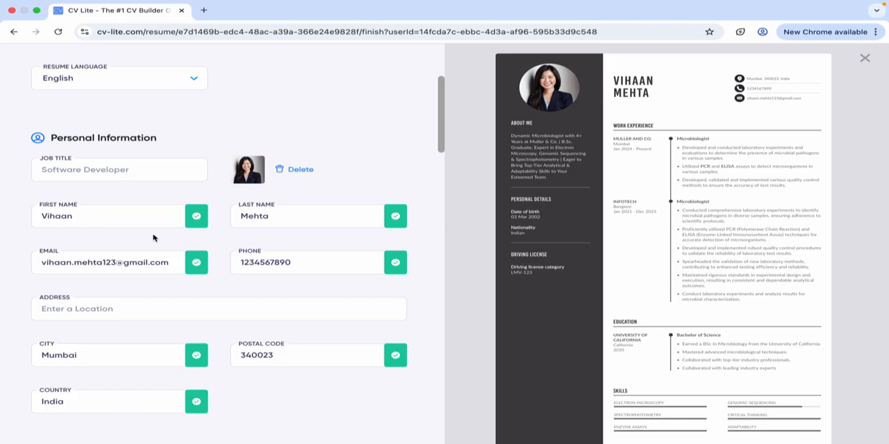
scroll(134, 223, "down", 8)
scroll(197, 230, "down", 4)
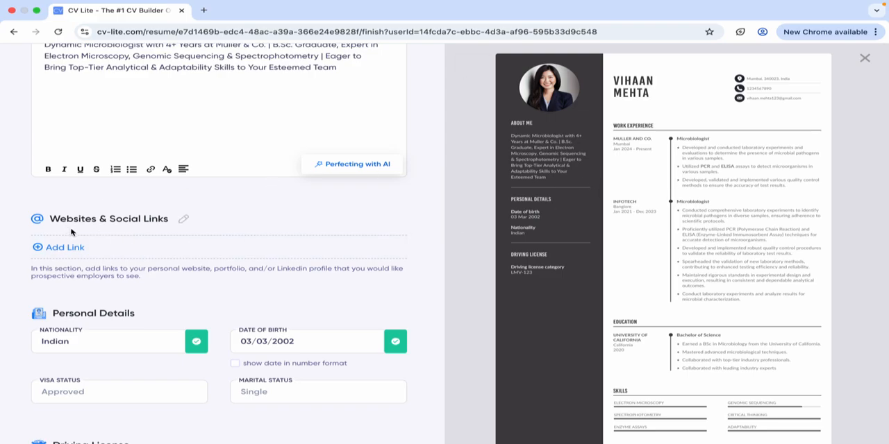
scroll(212, 219, "down", 1)
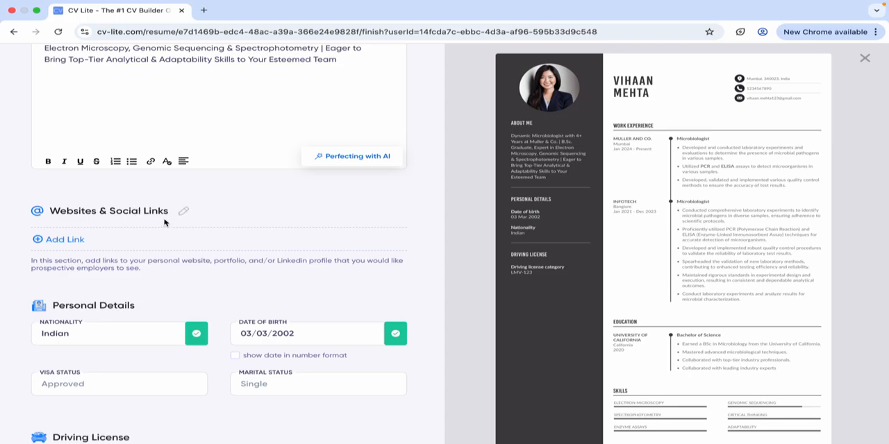
scroll(164, 222, "down", 1)
scroll(165, 231, "down", 2)
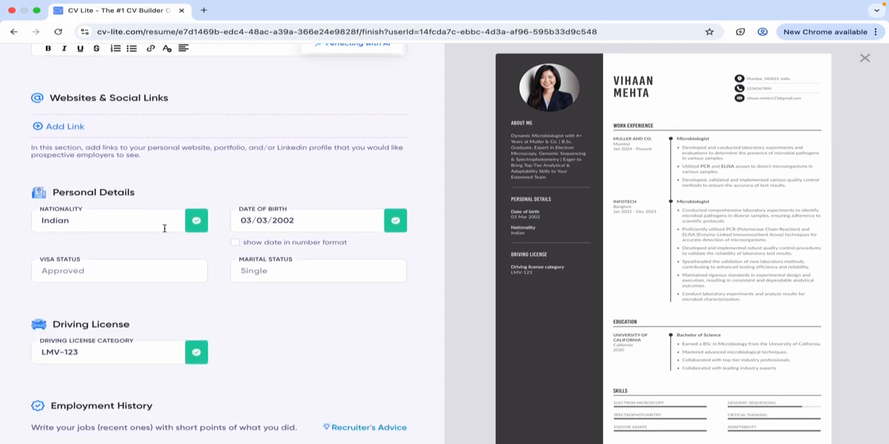
left_click(290, 275)
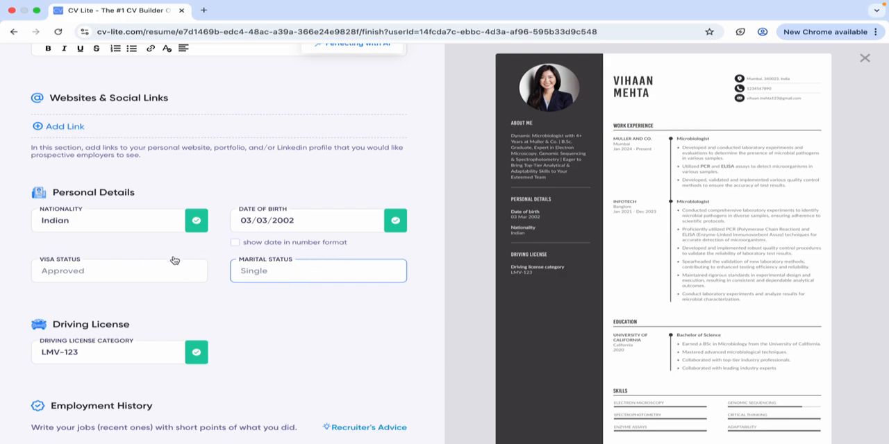
left_click(119, 273)
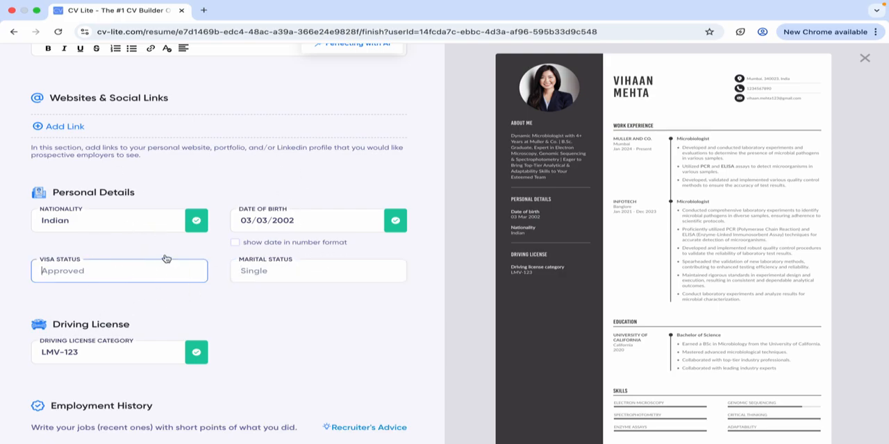
Review the driving license, employment history, education and skills entries, and return to the resume formatting options.
scroll(166, 258, "down", 3)
scroll(314, 143, "down", 5)
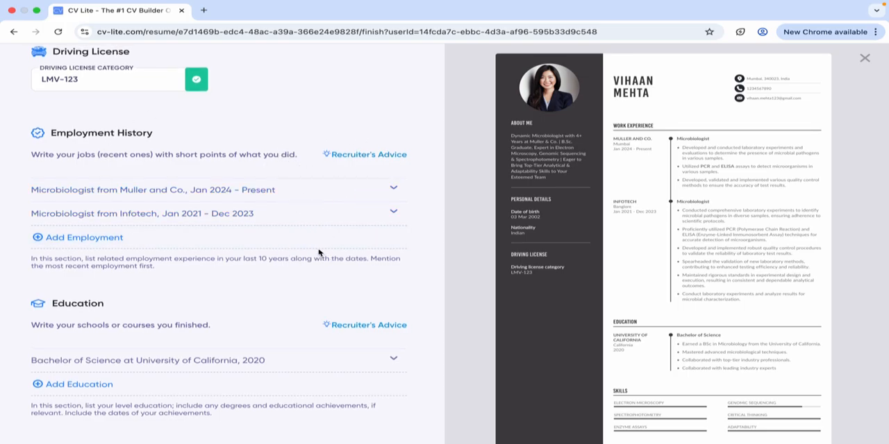
scroll(321, 255, "down", 10)
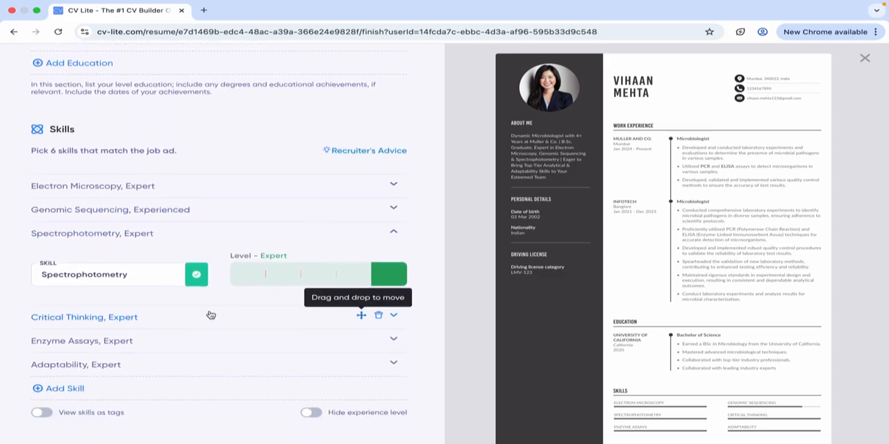
scroll(211, 316, "down", 1)
scroll(222, 365, "down", 1)
scroll(237, 358, "up", 2)
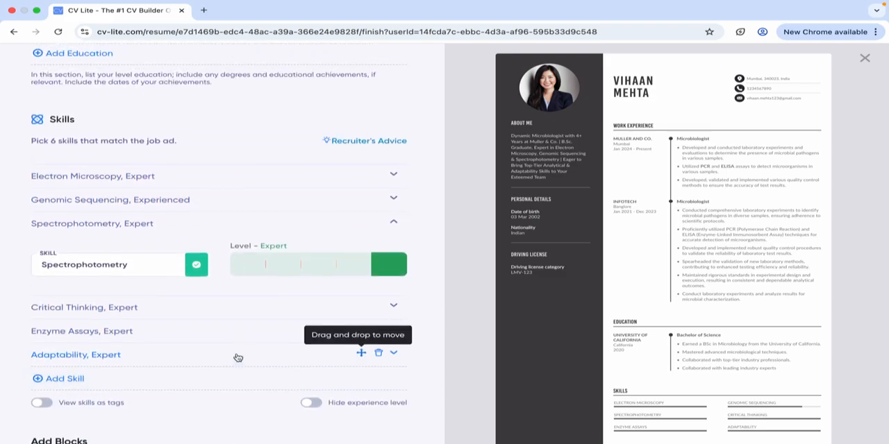
scroll(238, 358, "up", 1)
scroll(328, 129, "up", 15)
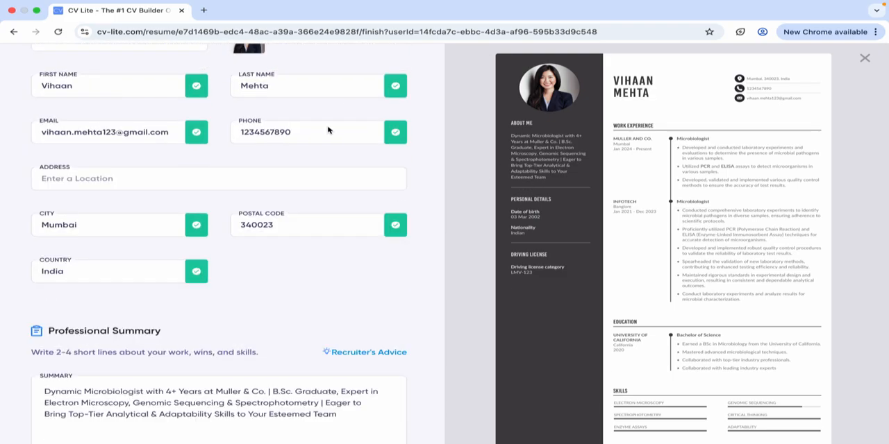
scroll(329, 130, "up", 5)
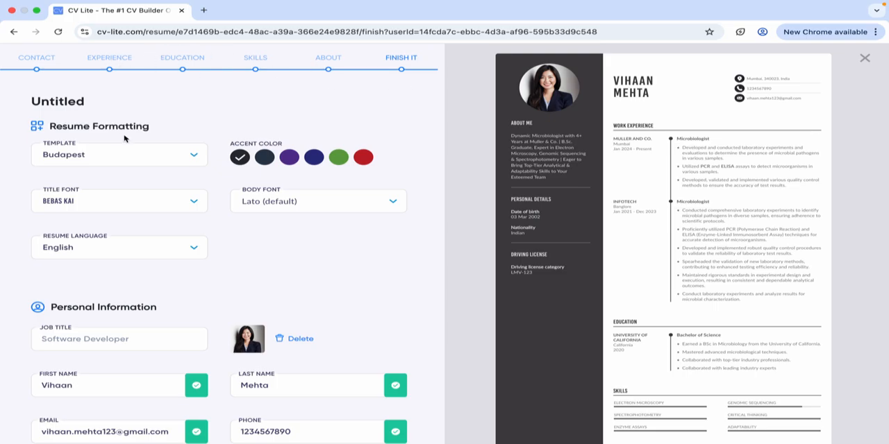
Examine the optional blocks that can be added and the AI-powered resume translation at the end of the form.
scroll(180, 204, "down", 15)
scroll(222, 295, "down", 6)
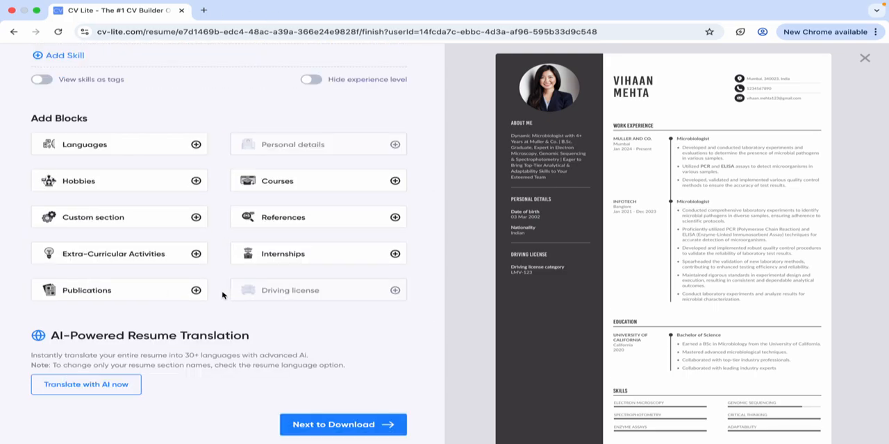
scroll(223, 295, "up", 3)
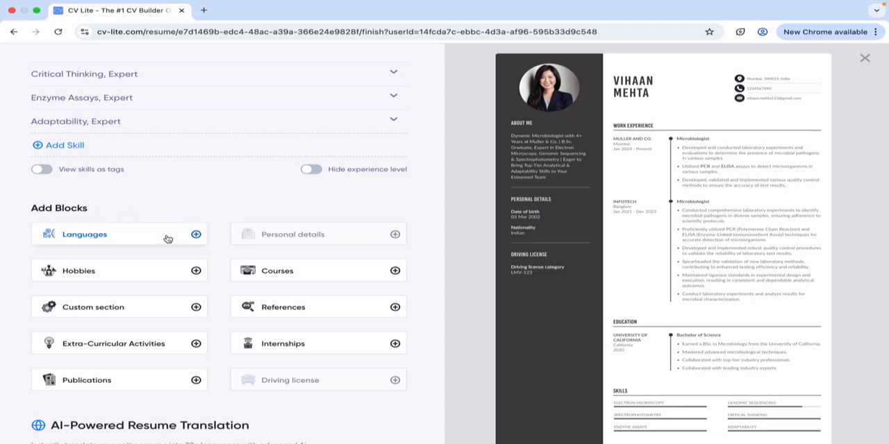
scroll(208, 241, "down", 1)
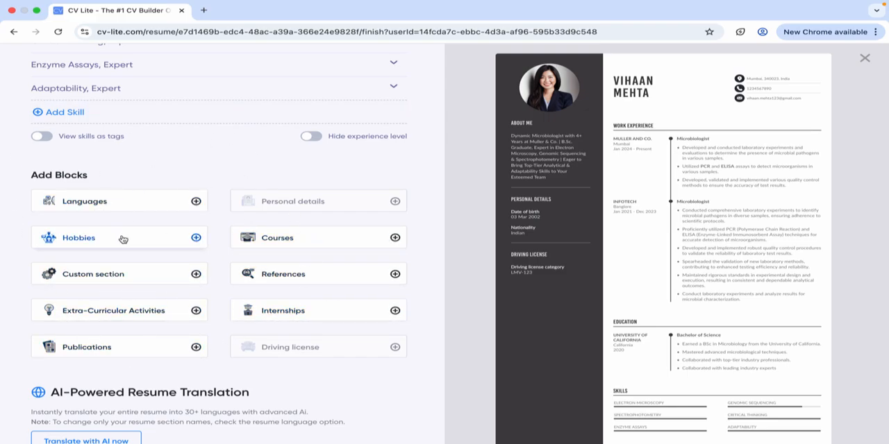
scroll(123, 239, "down", 2)
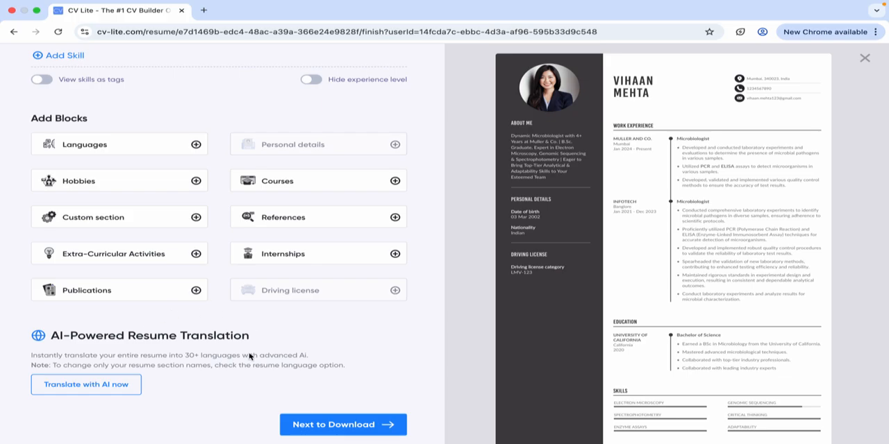
Proceed to the download preview and look over the full resume from header to driving license, along with the other available templates.
left_click(355, 426)
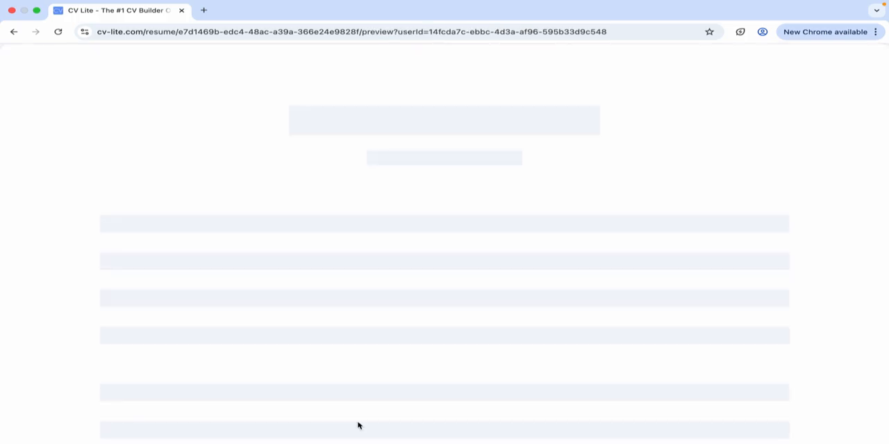
scroll(402, 386, "down", 5)
scroll(402, 377, "up", 5)
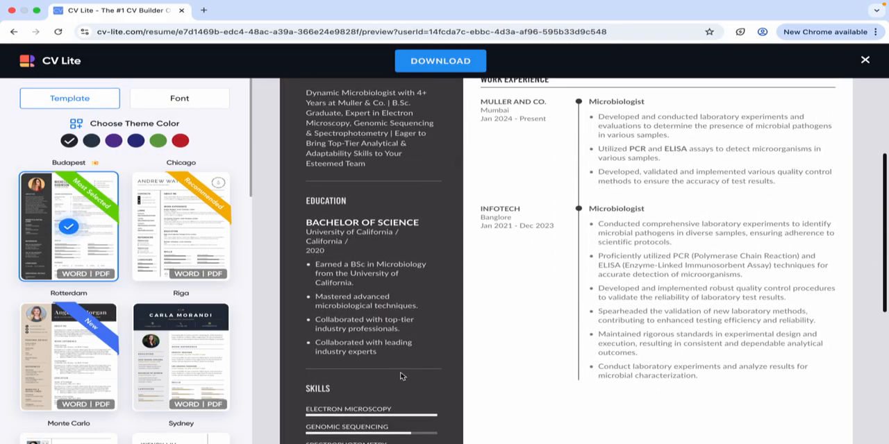
scroll(317, 329, "down", 5)
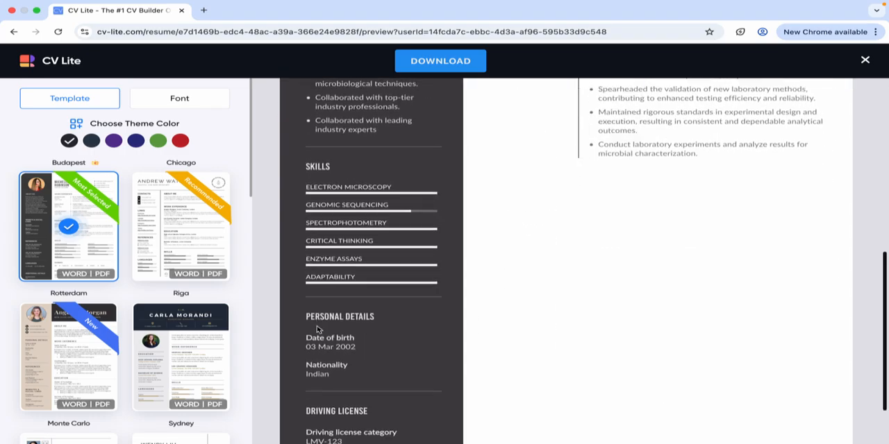
scroll(317, 329, "up", 5)
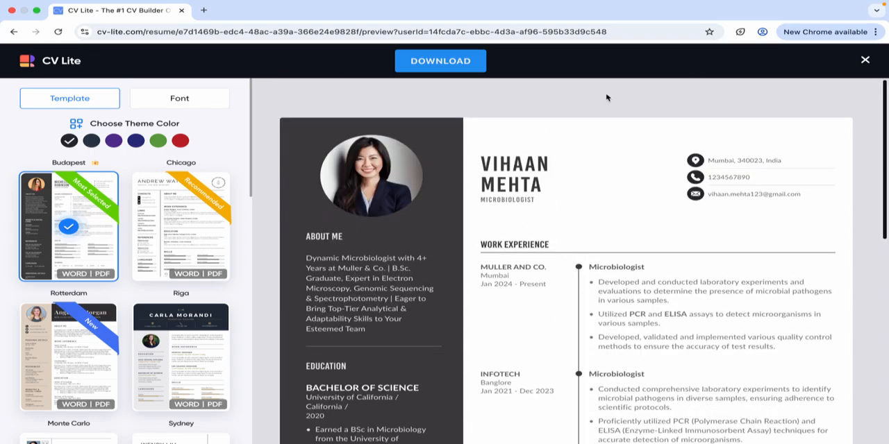
scroll(575, 161, "down", 5)
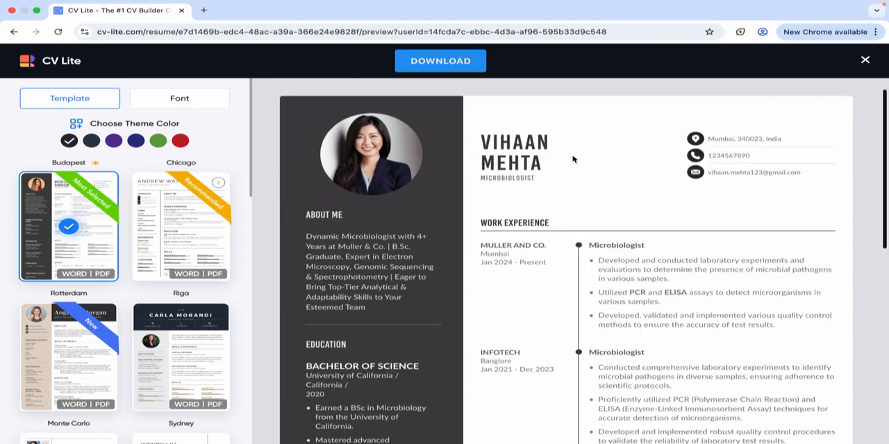
scroll(139, 319, "down", 10)
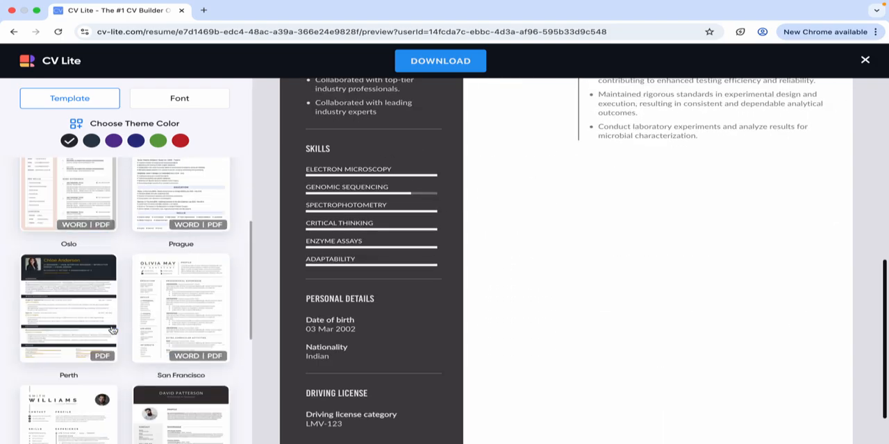